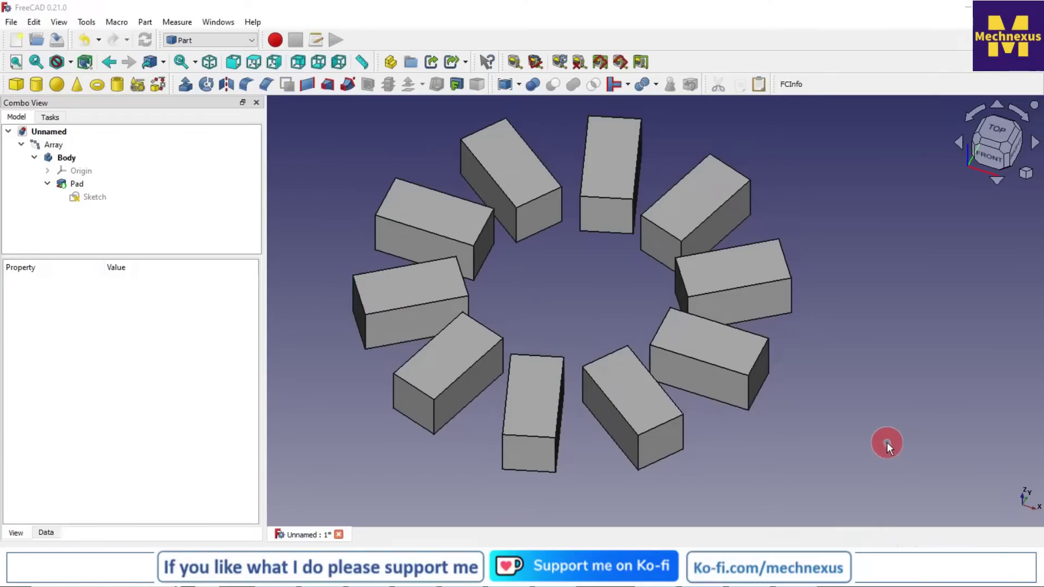
Orbit to a lower angle and zoom out to inspect the ring of arrayed boxes
middle_click_drag(887, 442, 923, 447)
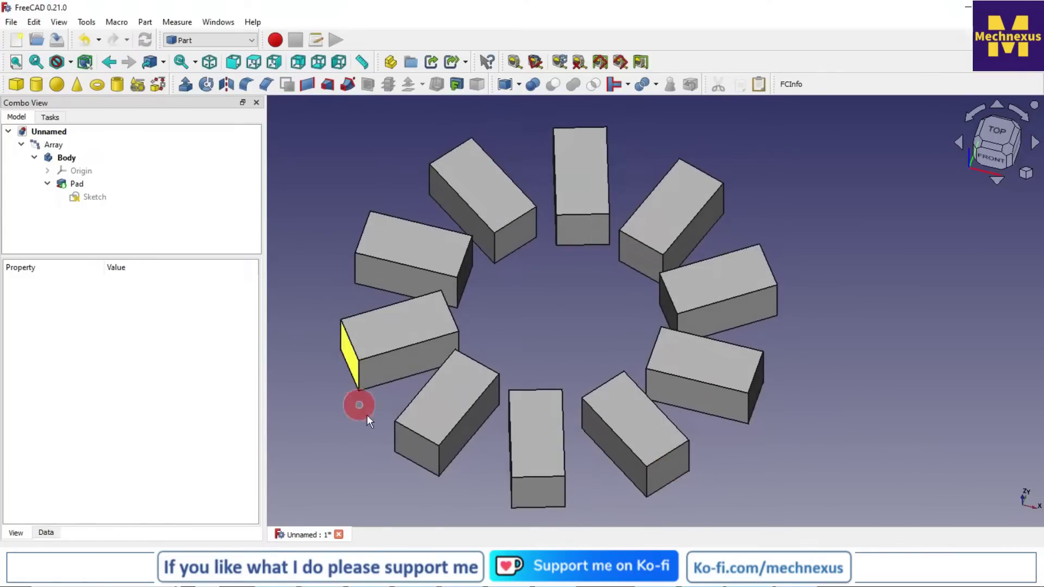
scroll(693, 426, "down", 2)
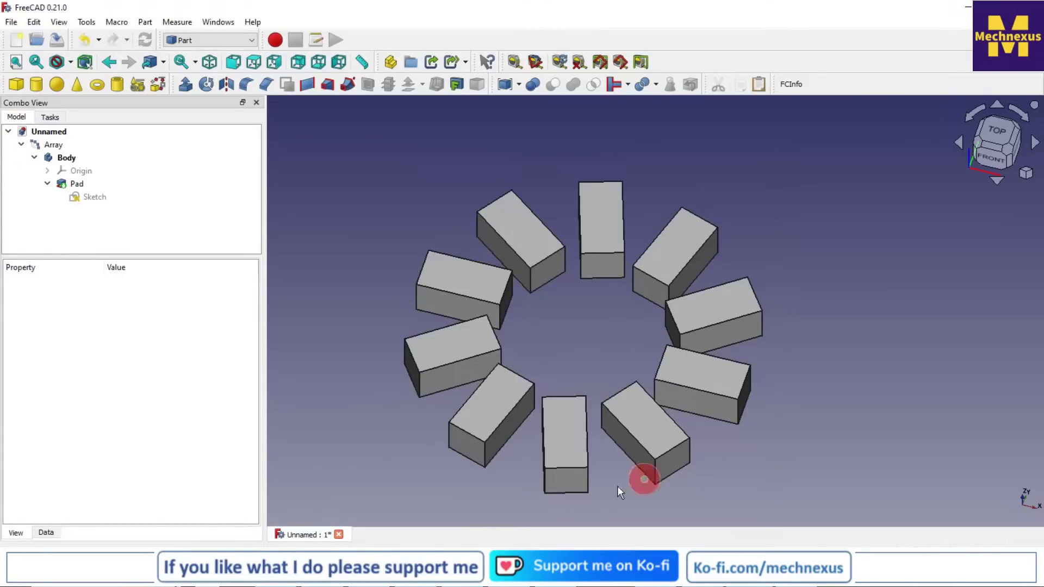
Close the current document without saving and start a new empty document
left_click(339, 535)
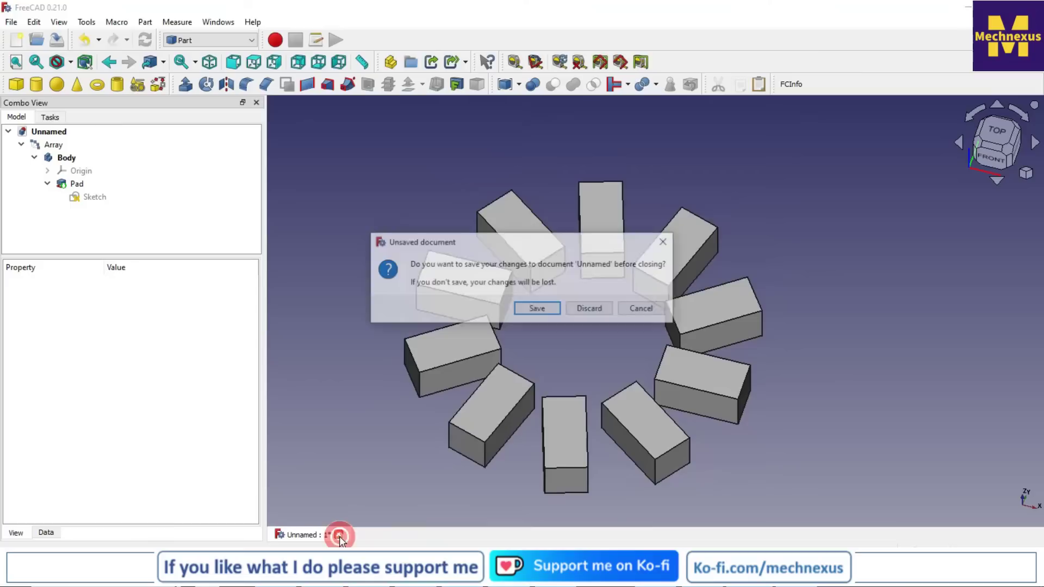
left_click(595, 310)
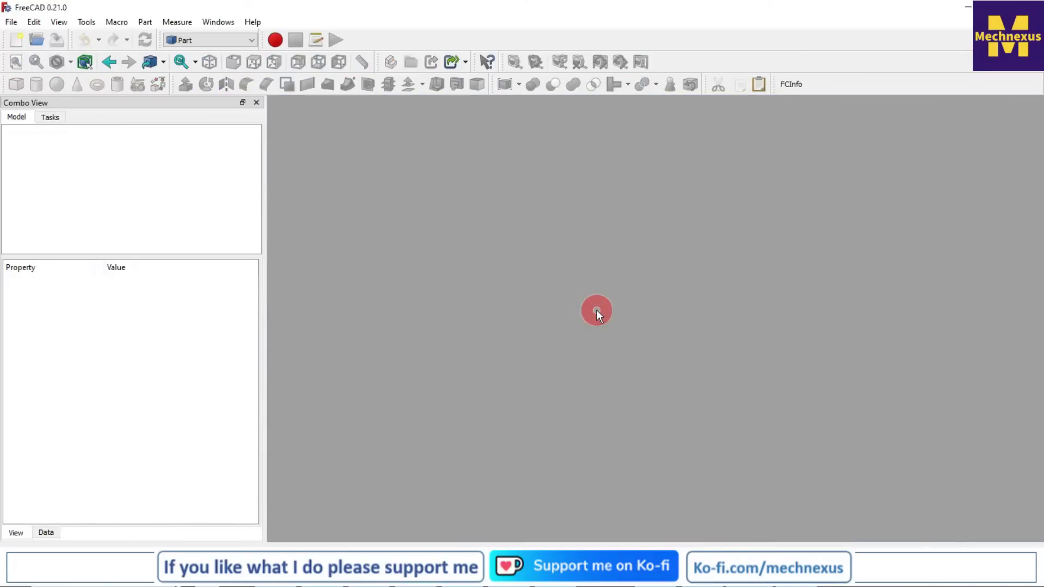
left_click(16, 40)
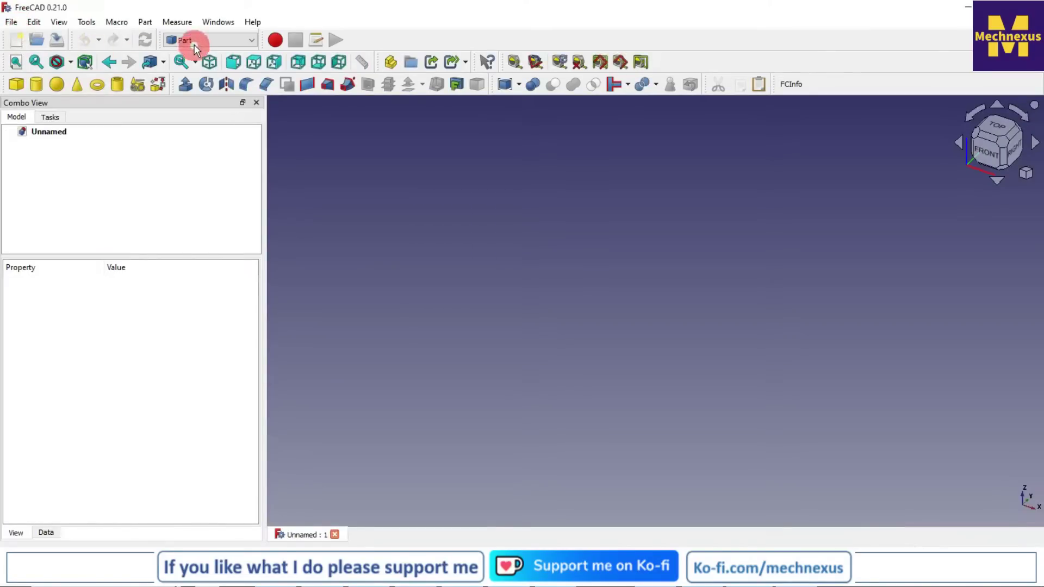
In Part Design, create a body containing a new sketch on the XZ plane
left_click(197, 44)
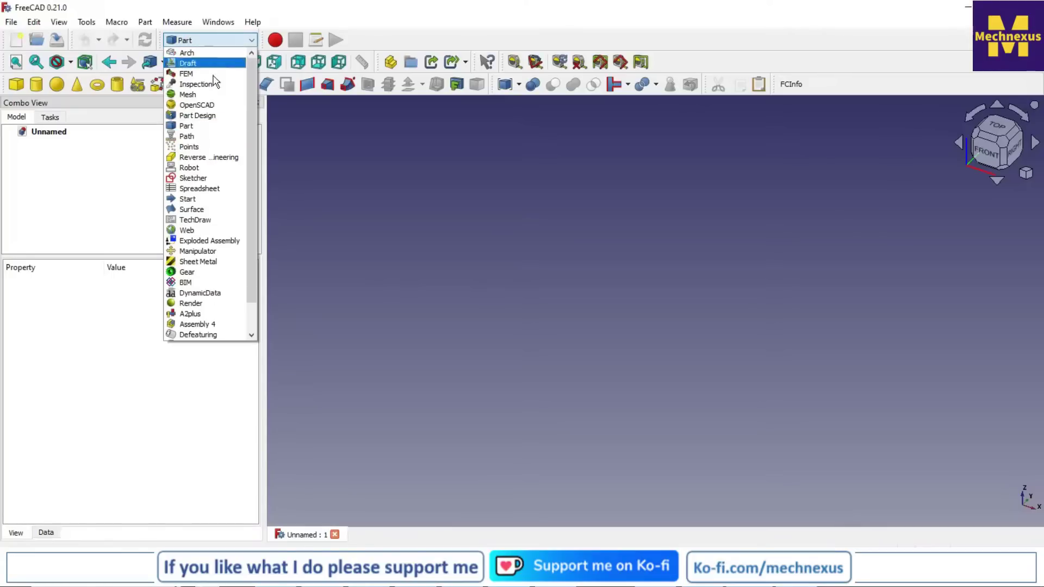
left_click(213, 117)
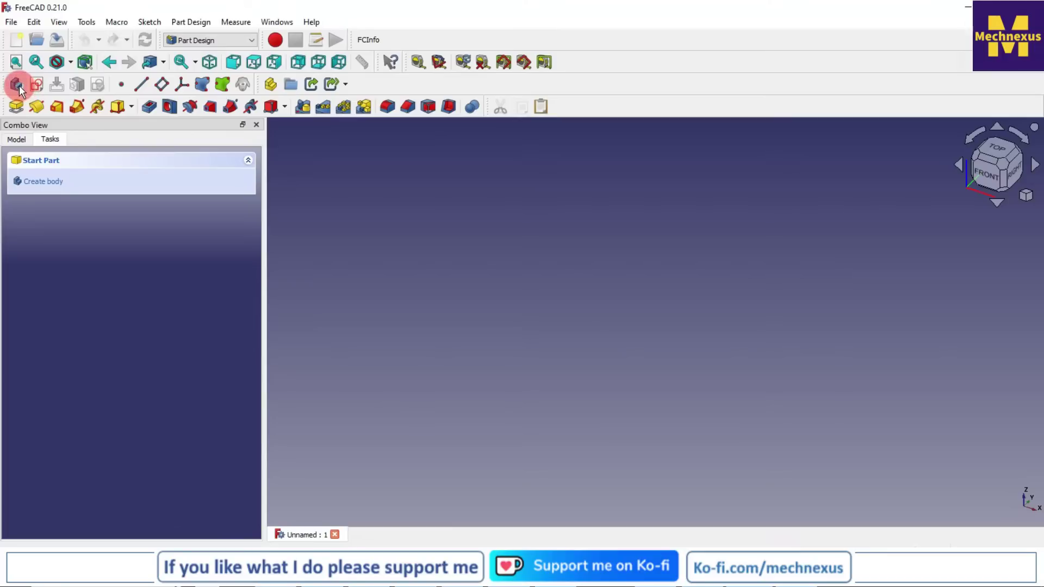
left_click(34, 180)
left_click(33, 178)
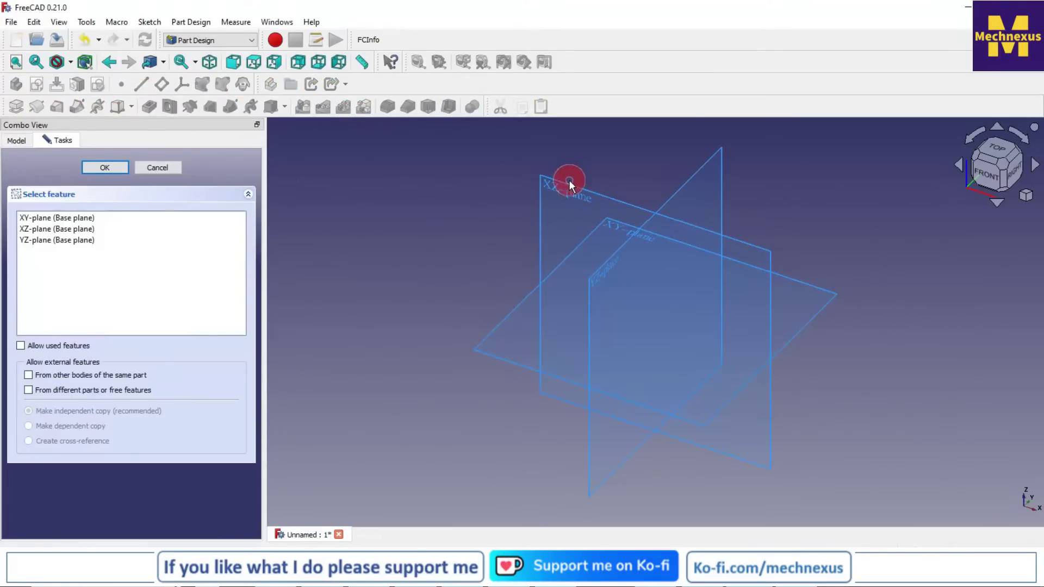
left_click(569, 185)
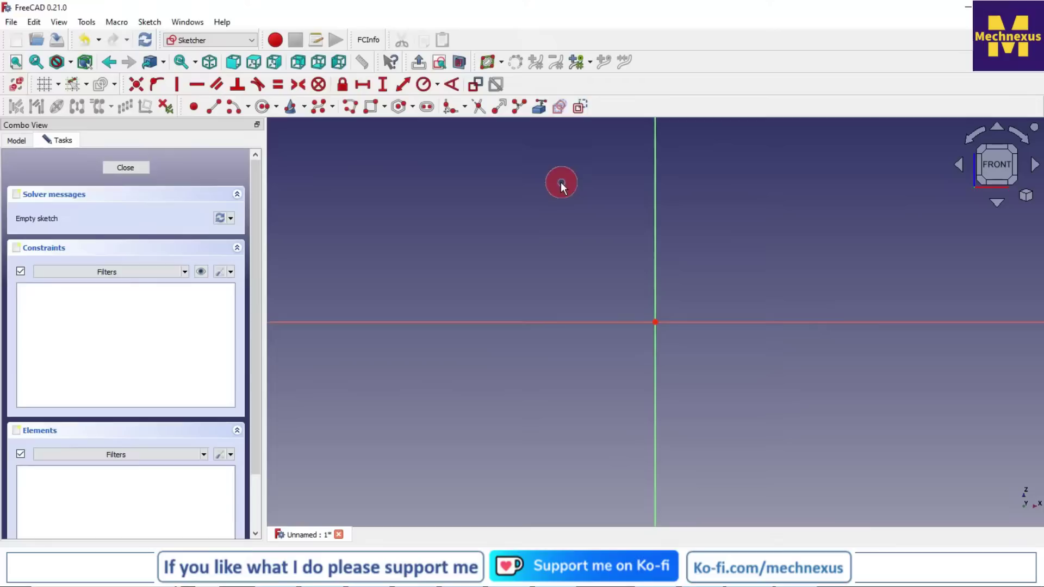
Draw a rectangle with its first corner anchored at the sketch origin
left_click(372, 110)
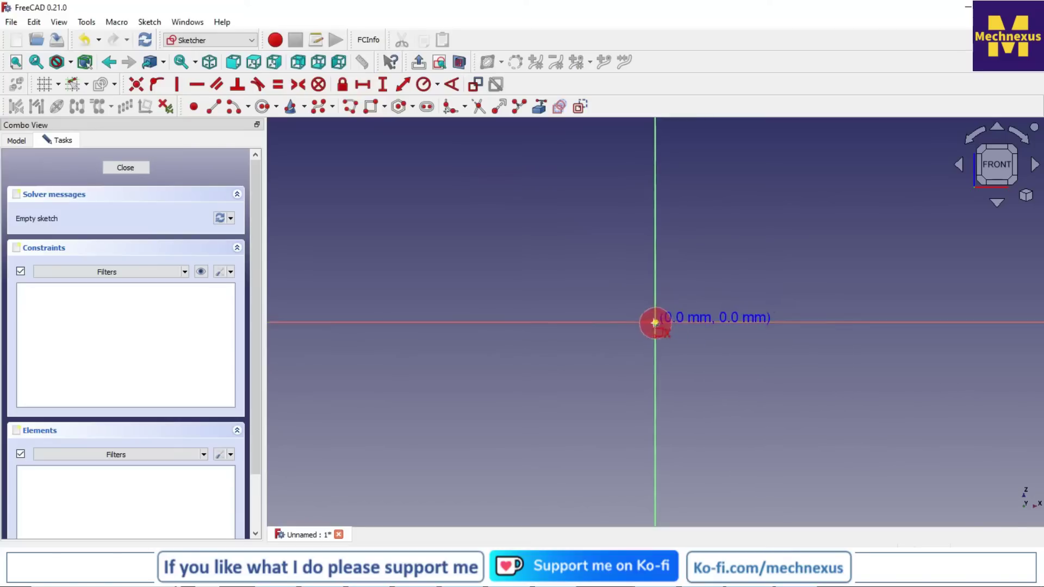
left_click(655, 322)
left_click(929, 186)
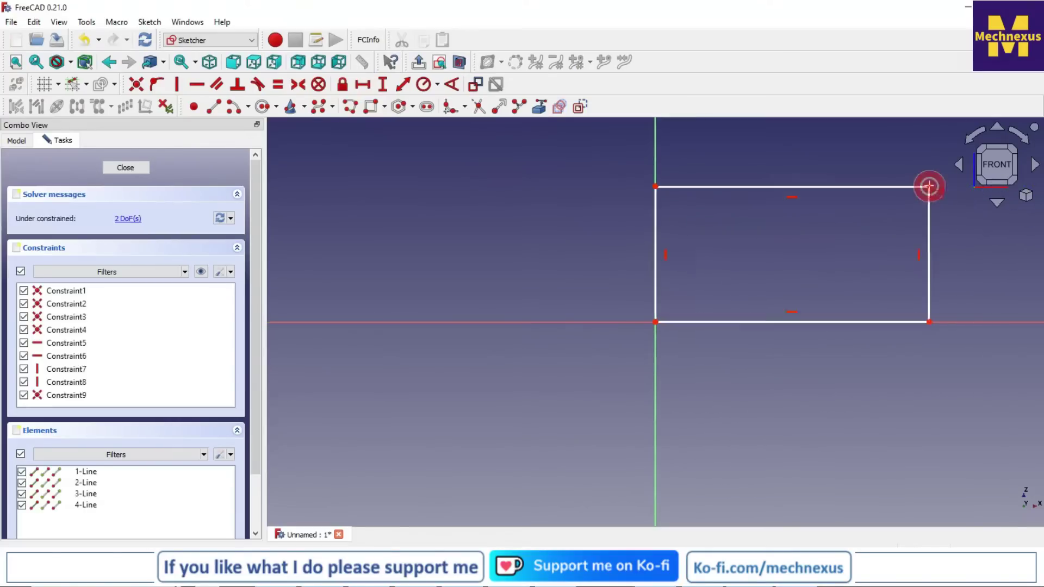
scroll(681, 256, "down", 2)
scroll(827, 266, "up", 1)
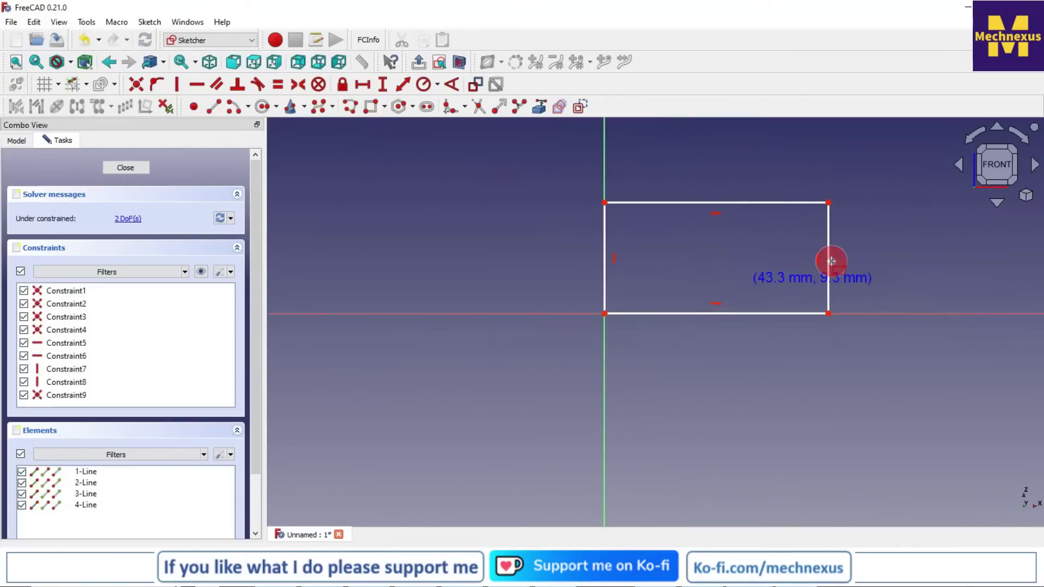
Constrain the rectangle to 100 mm wide and 50 mm tall
left_click(750, 316)
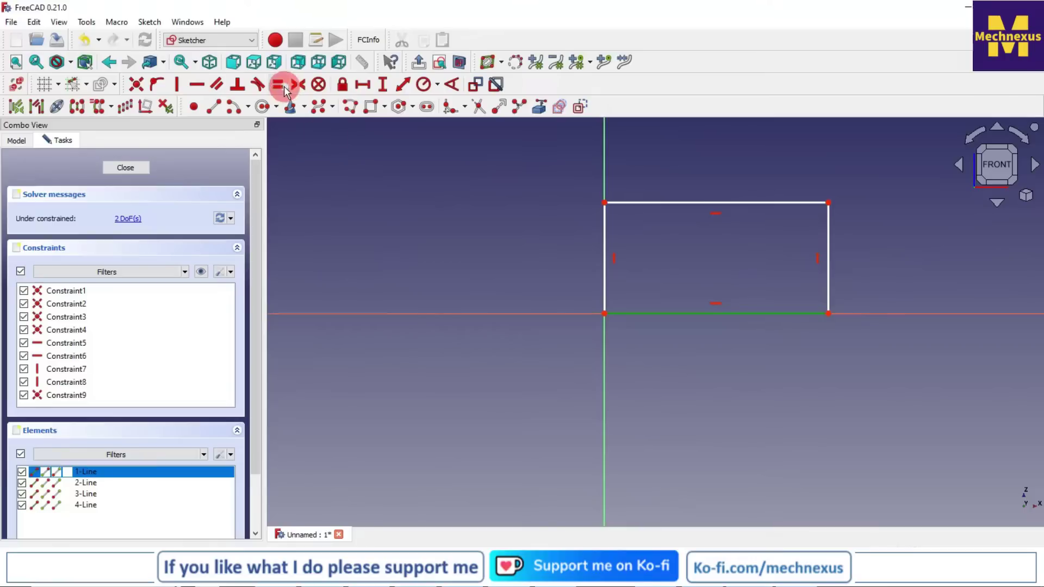
left_click(362, 86)
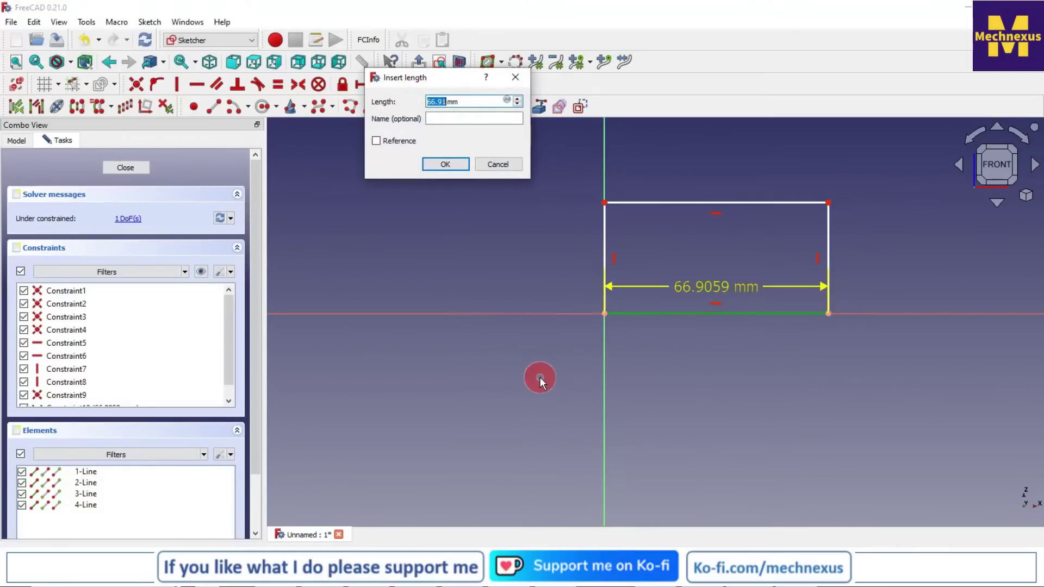
key("Return")
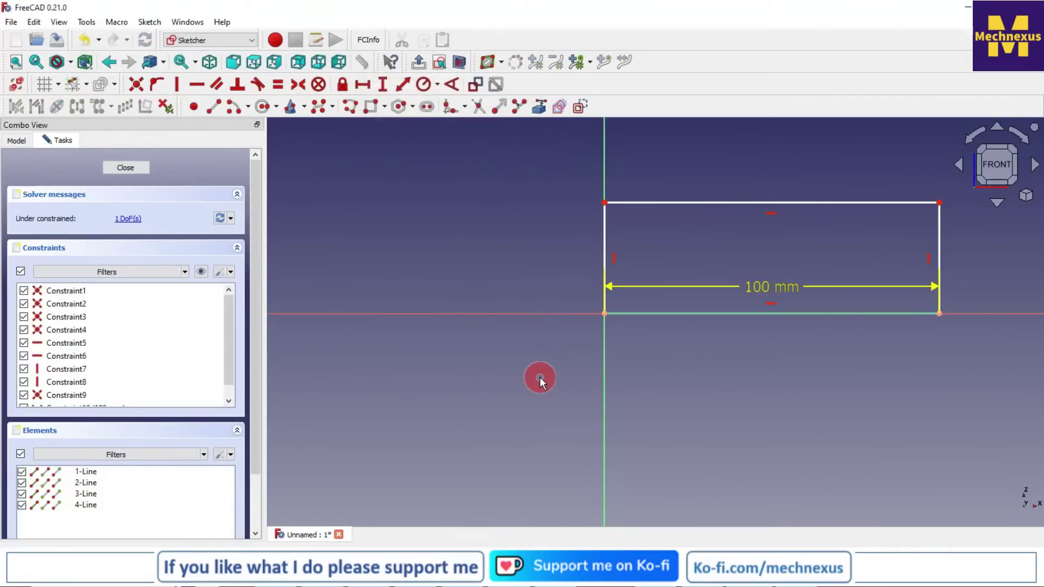
left_click_drag(746, 284, 726, 351)
left_click(605, 289)
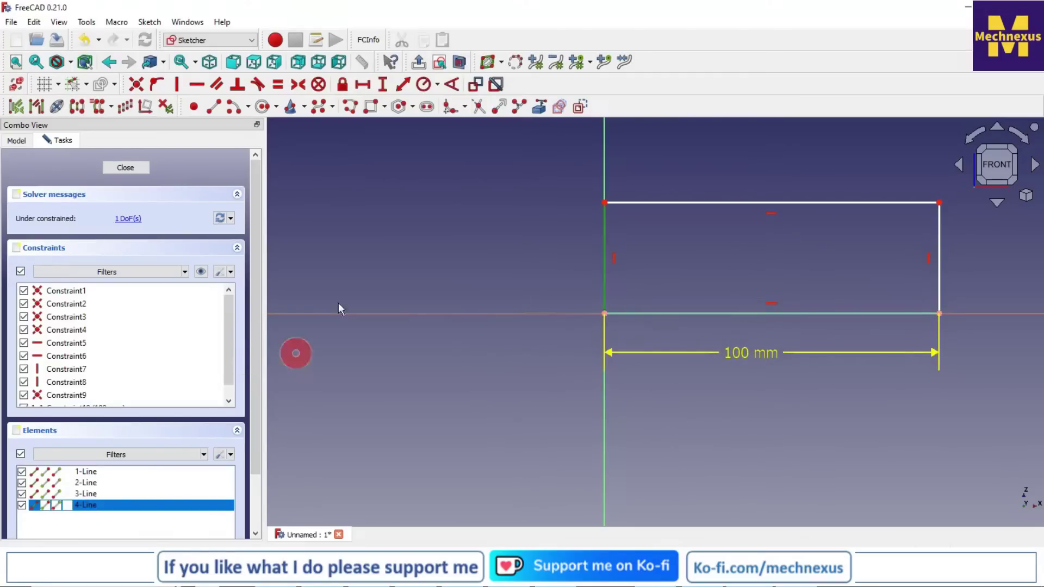
left_click(384, 85)
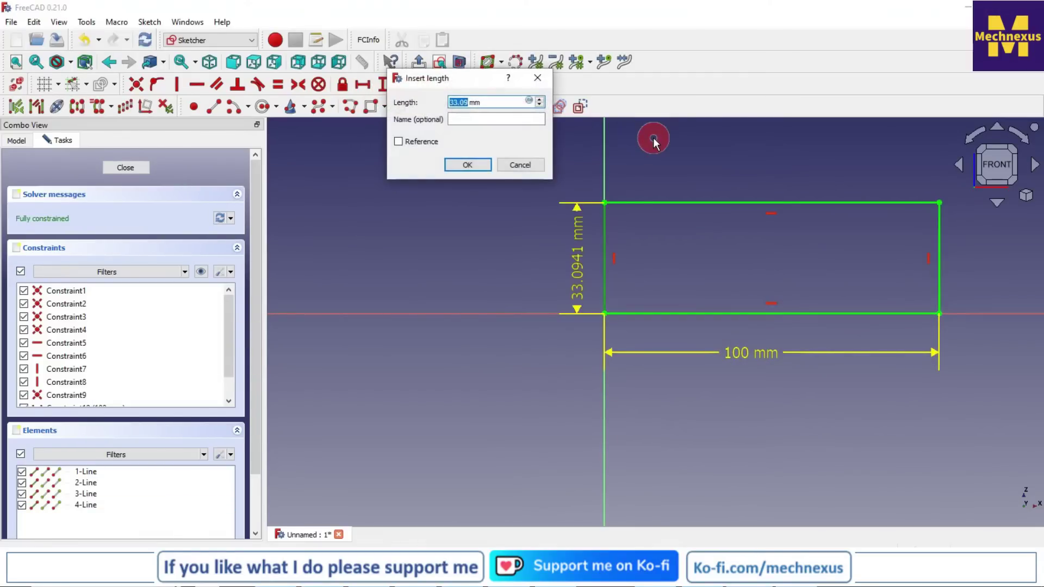
type("50")
key("Return")
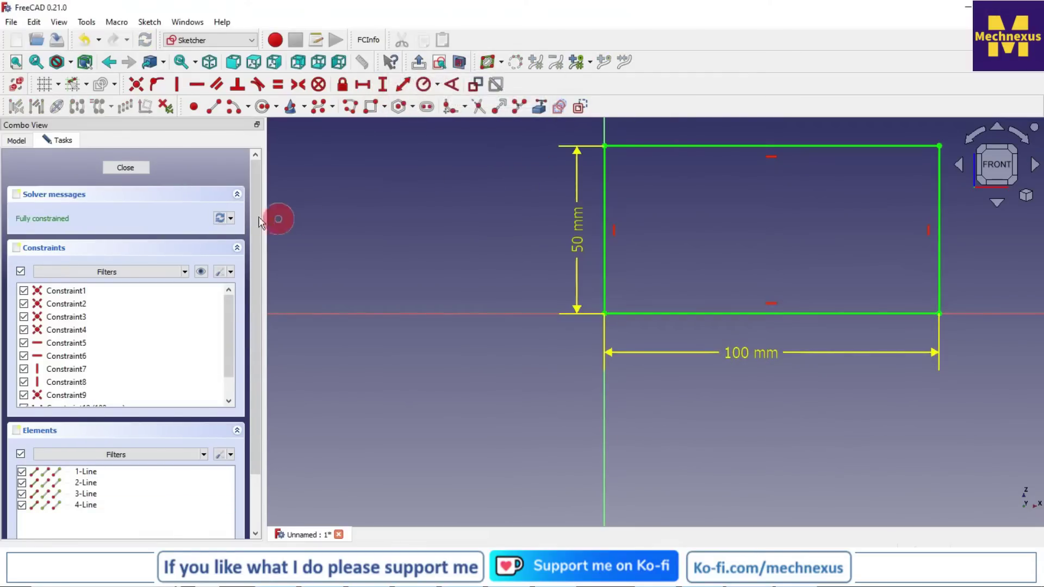
Close the sketch and pad the rectangle 50 mm into a solid block
left_click(131, 169)
scroll(380, 329, "down", 3)
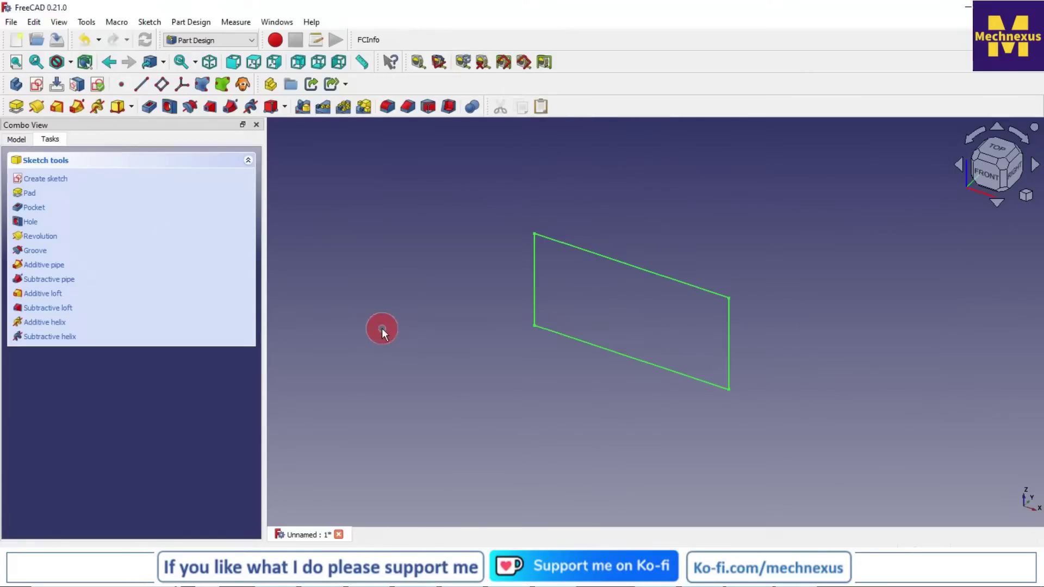
scroll(761, 282, "up", 2)
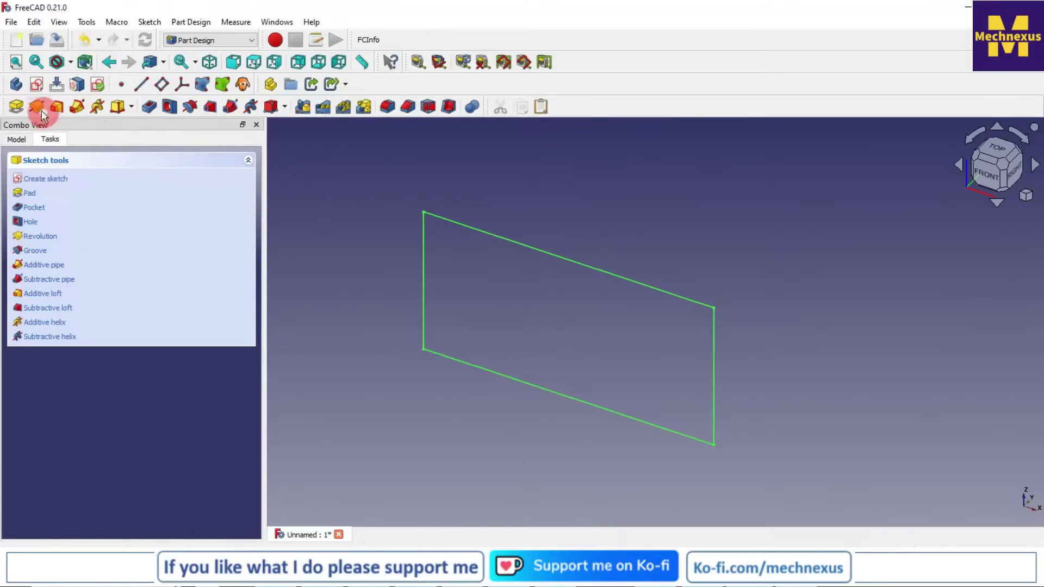
left_click(17, 107)
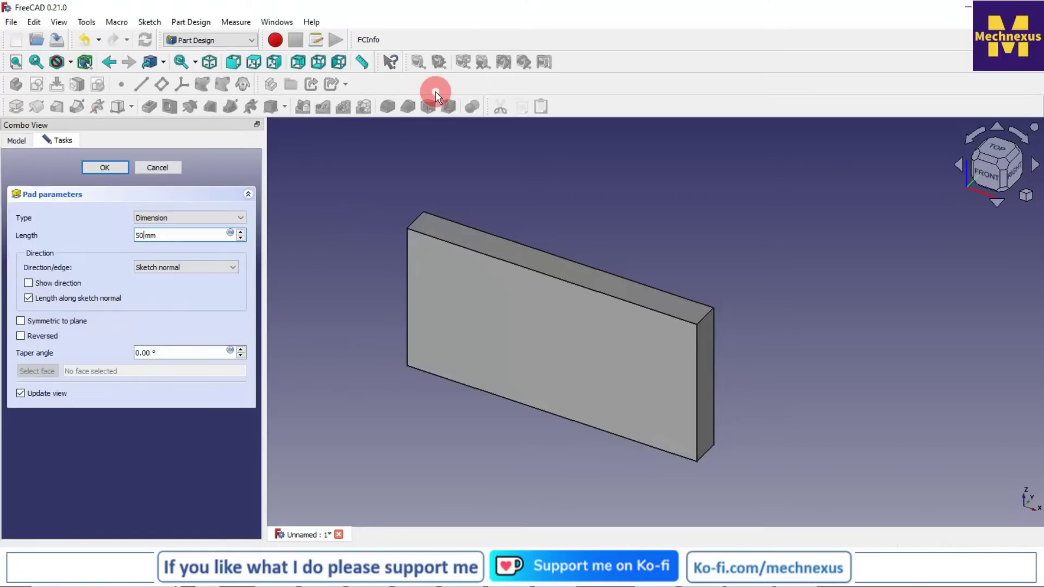
type("50")
key("Return")
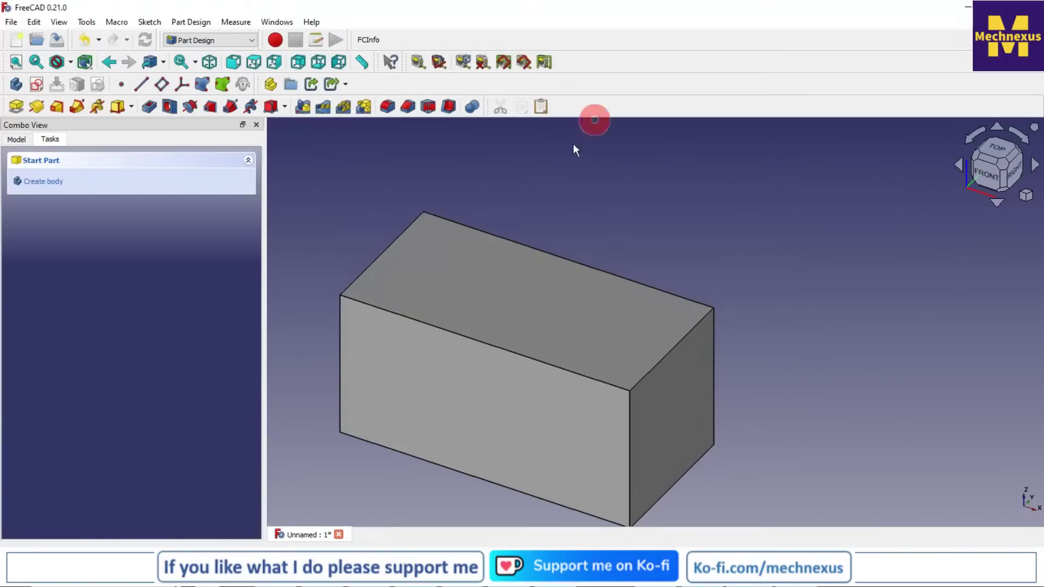
Check the Pad's parameters from the model tree unchanged, then widen the 3D view
scroll(585, 230, "down", 2)
left_click(16, 139)
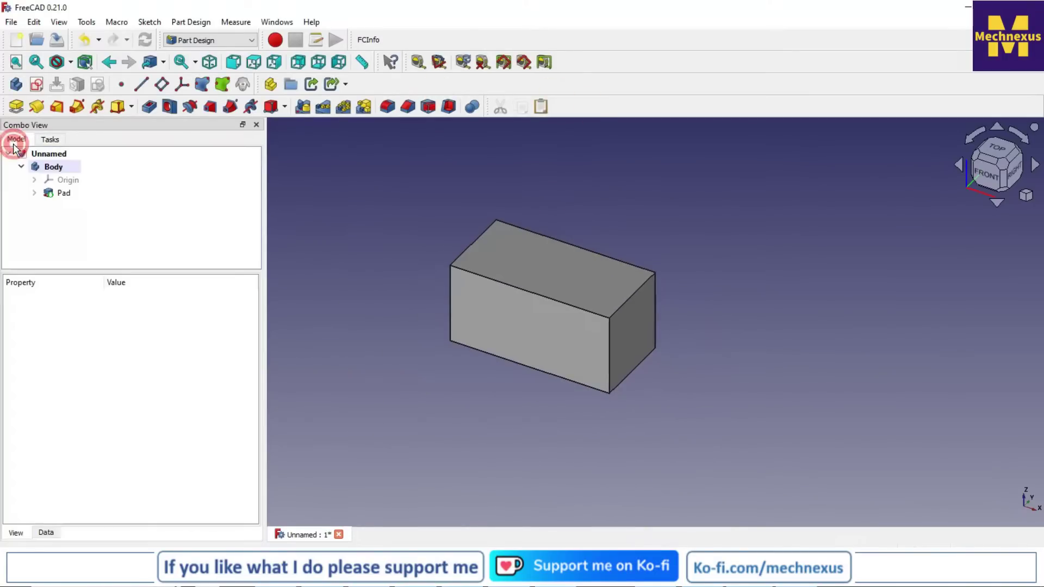
left_click(61, 193)
double_click(58, 195)
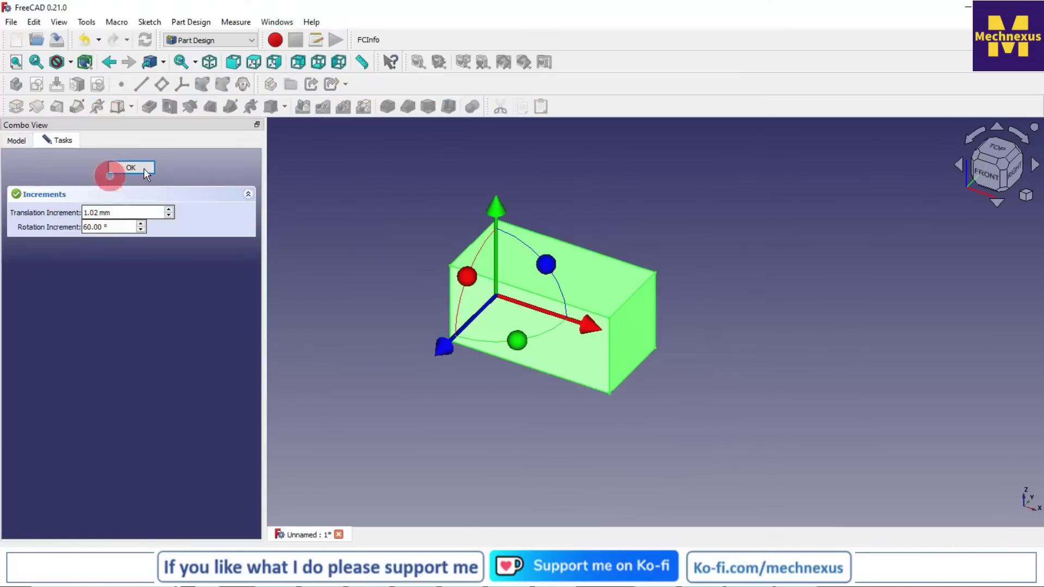
left_click(143, 168)
right_click(59, 195)
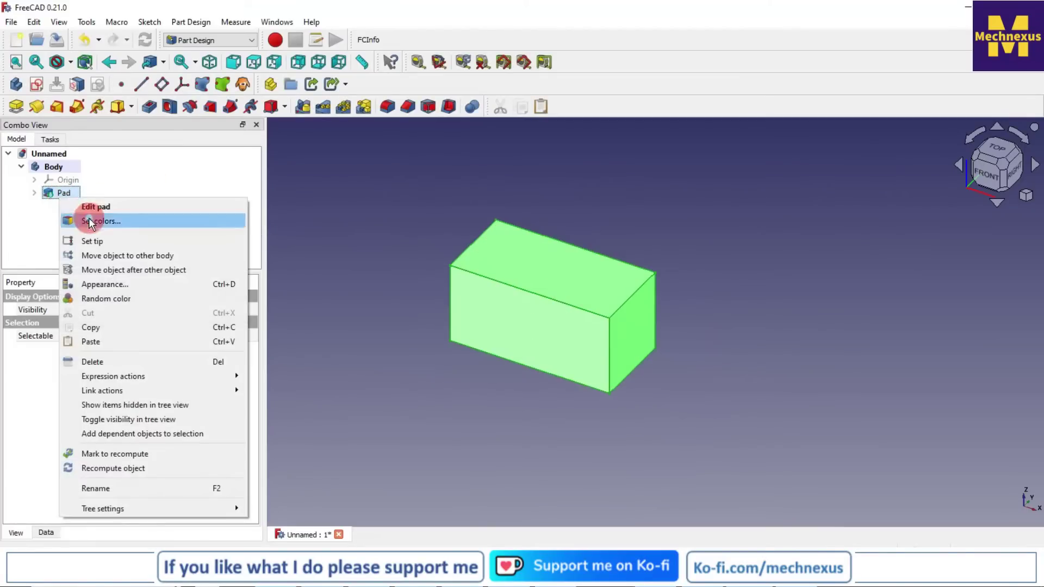
left_click(87, 206)
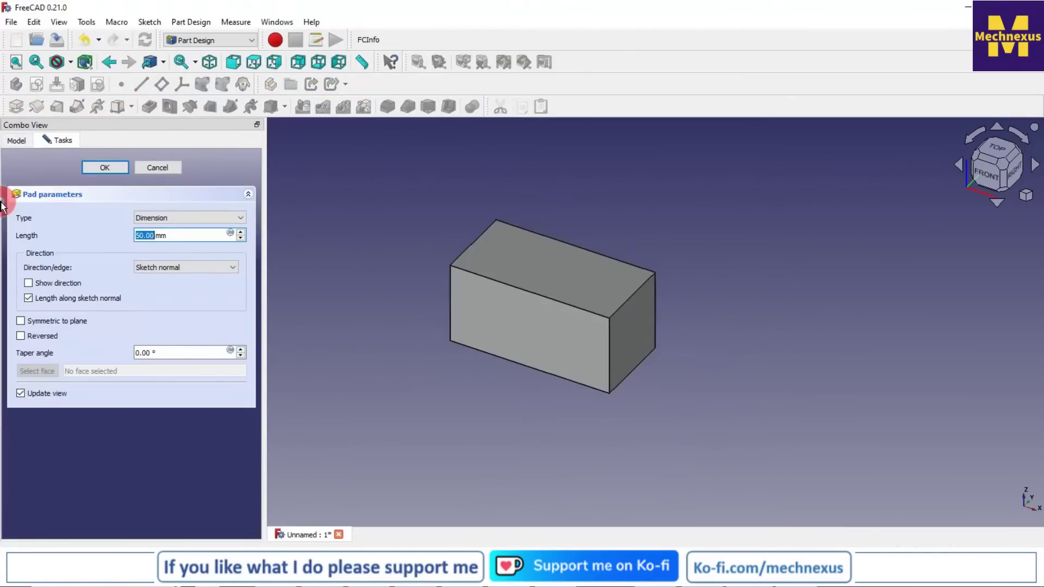
key("Escape")
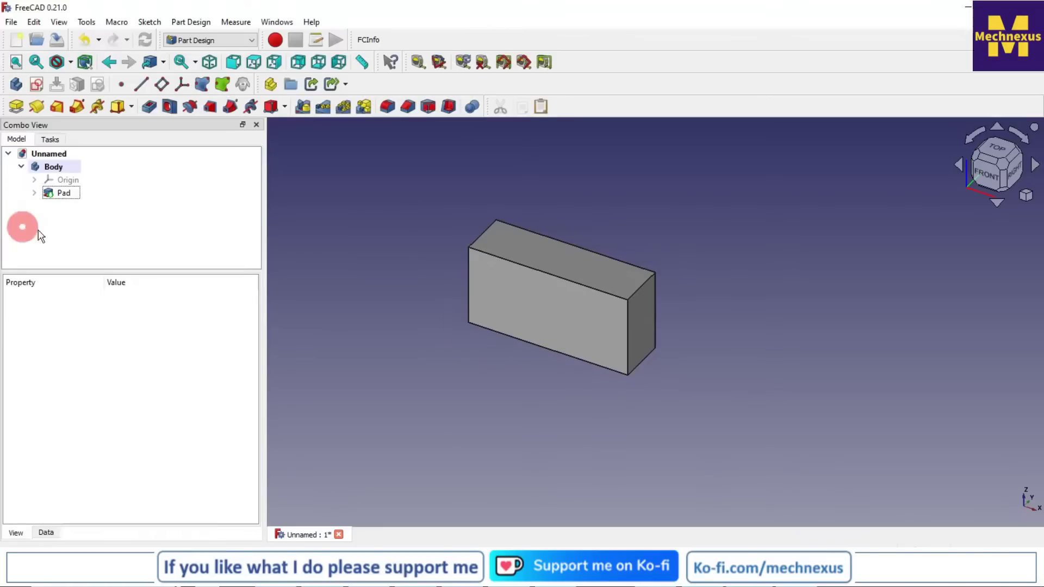
scroll(413, 226, "up", 1)
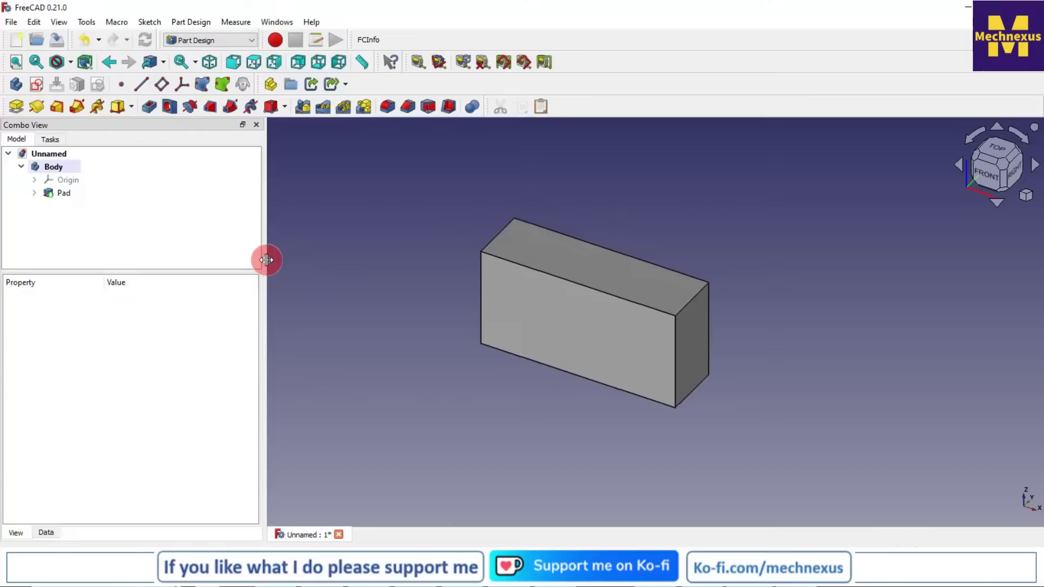
left_click_drag(266, 259, 168, 256)
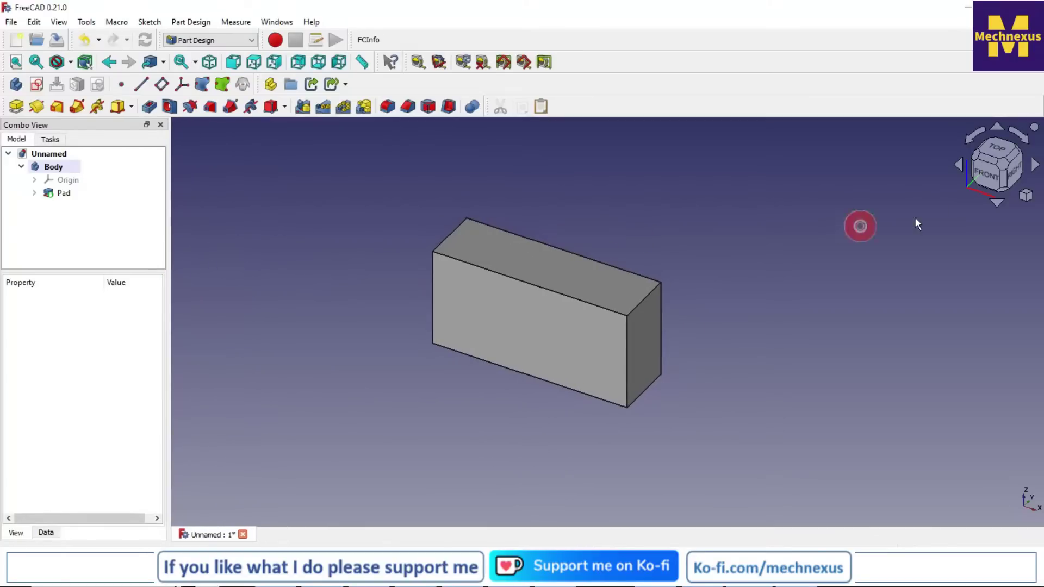
View the box from the top and switch to the Draft workbench
left_click(997, 148)
scroll(370, 293, "down", 1)
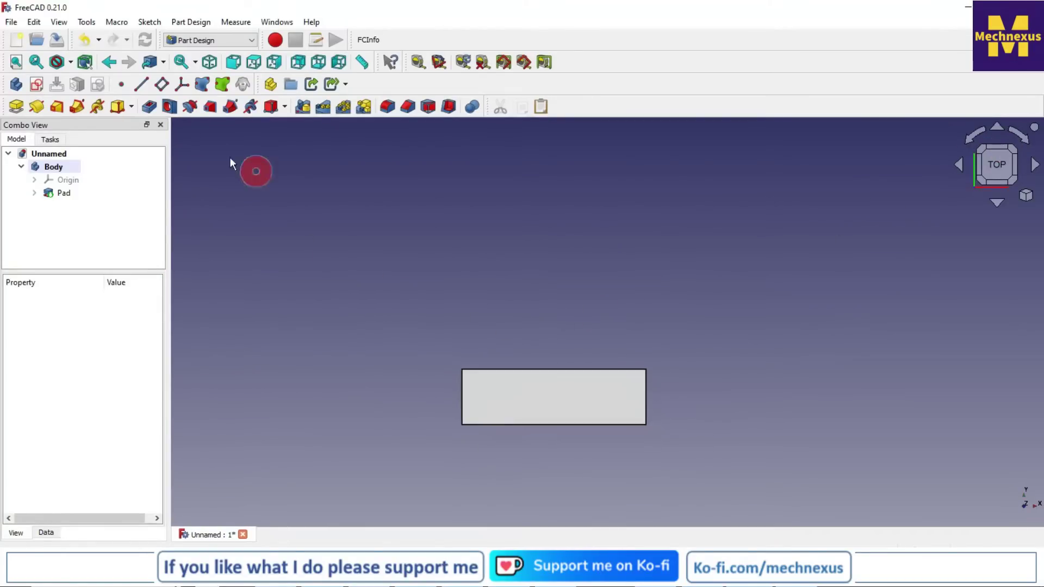
left_click(206, 41)
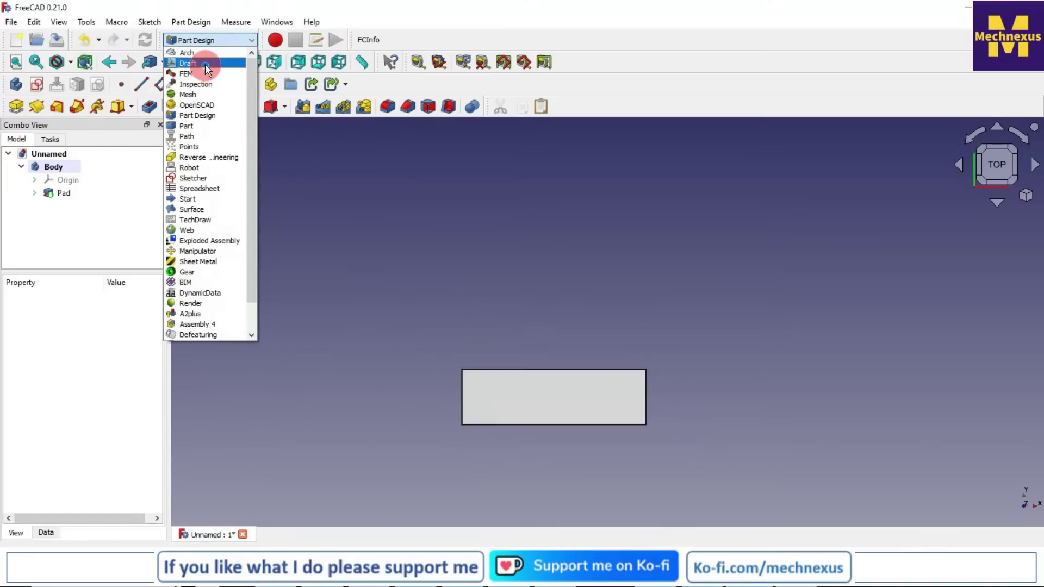
left_click(207, 65)
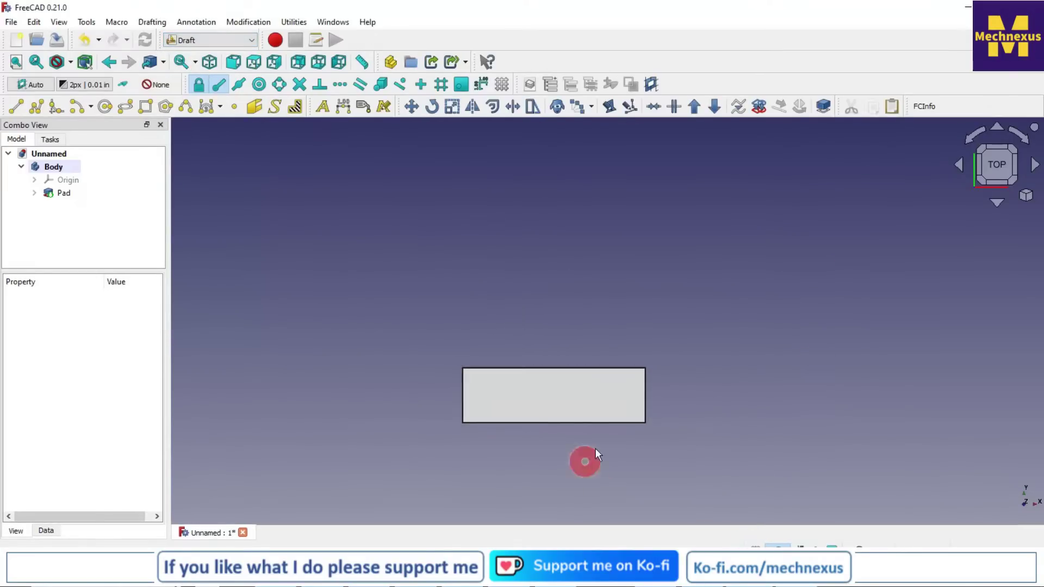
Return to an isometric view, select the Body, and bring up the array types
left_click(1026, 196)
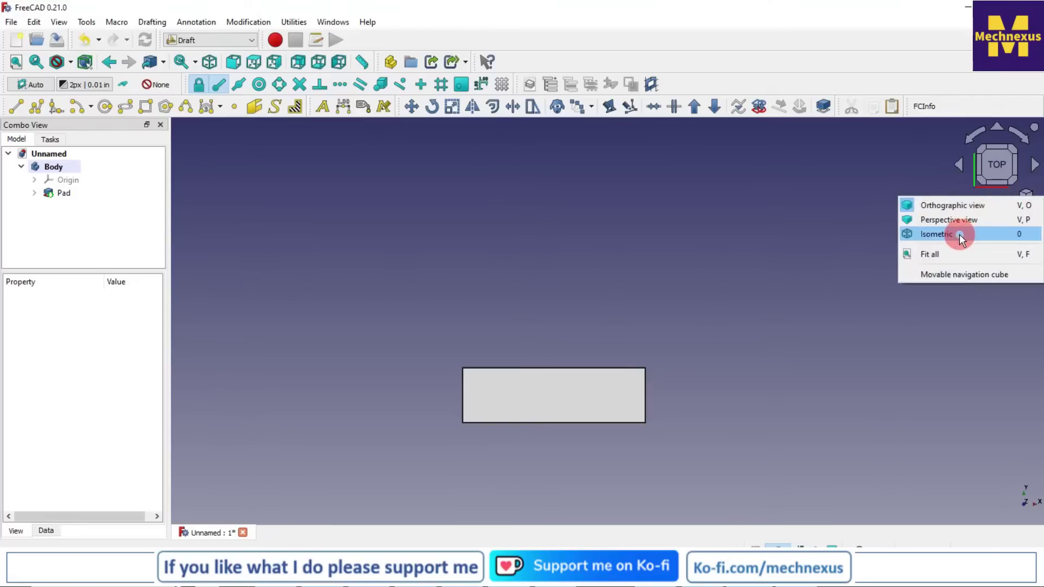
left_click(961, 235)
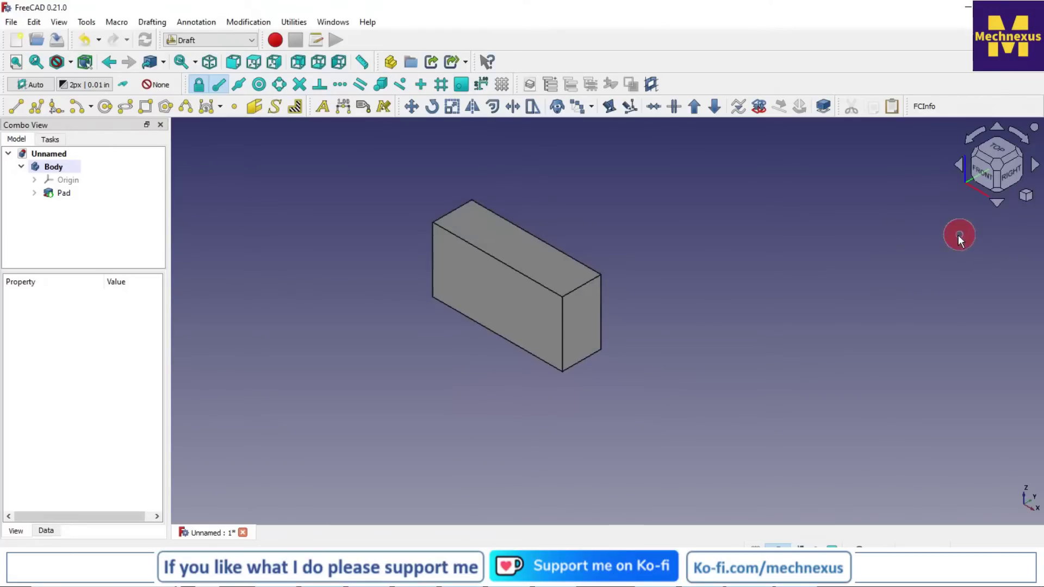
left_click(54, 167)
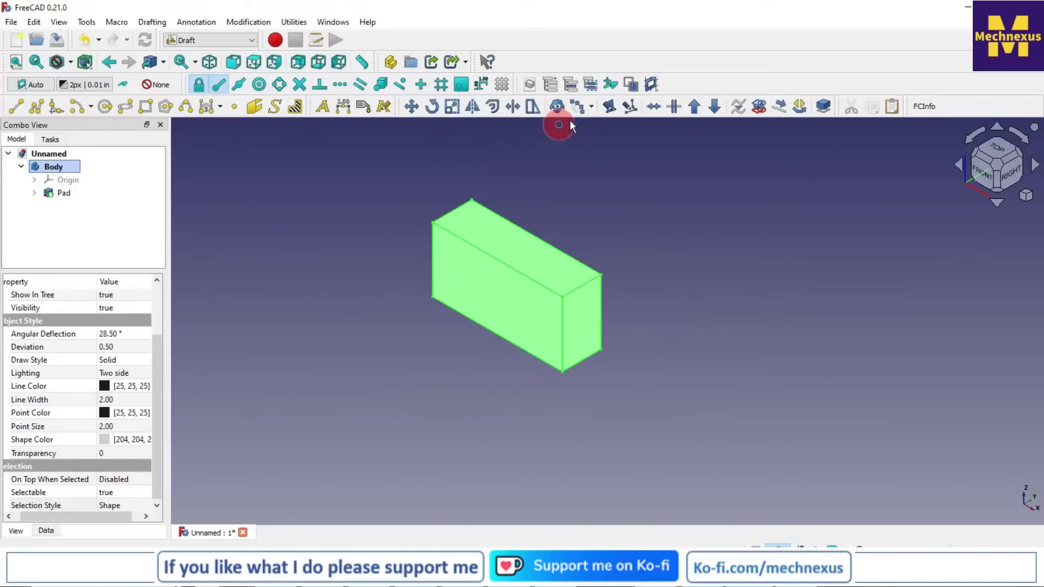
left_click(592, 108)
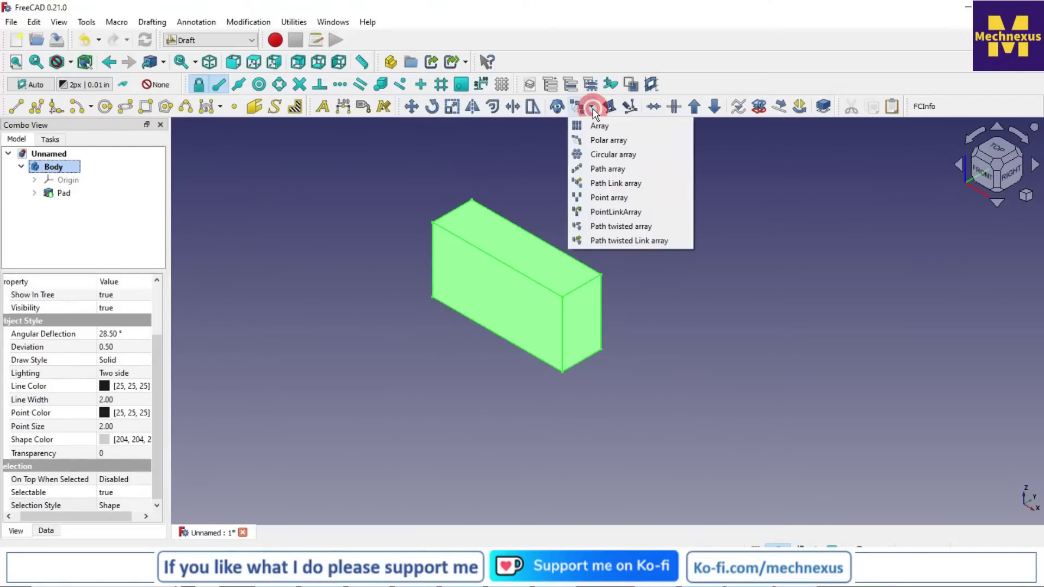
Set up a polar array of the Body with 15 elements over 360° centred at 0,0,0
left_click(597, 143)
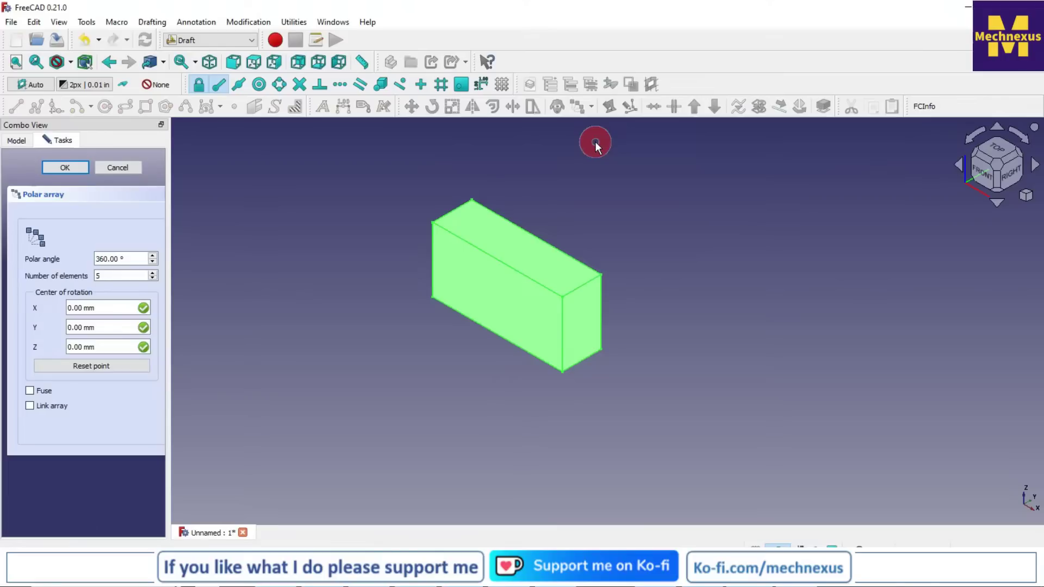
left_click(580, 141)
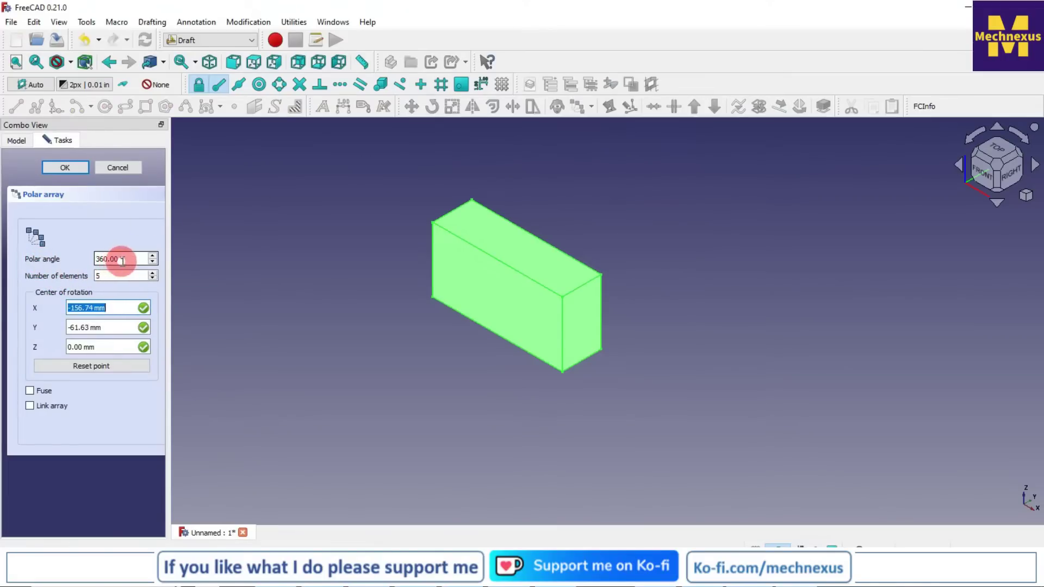
left_click_drag(128, 260, 112, 271)
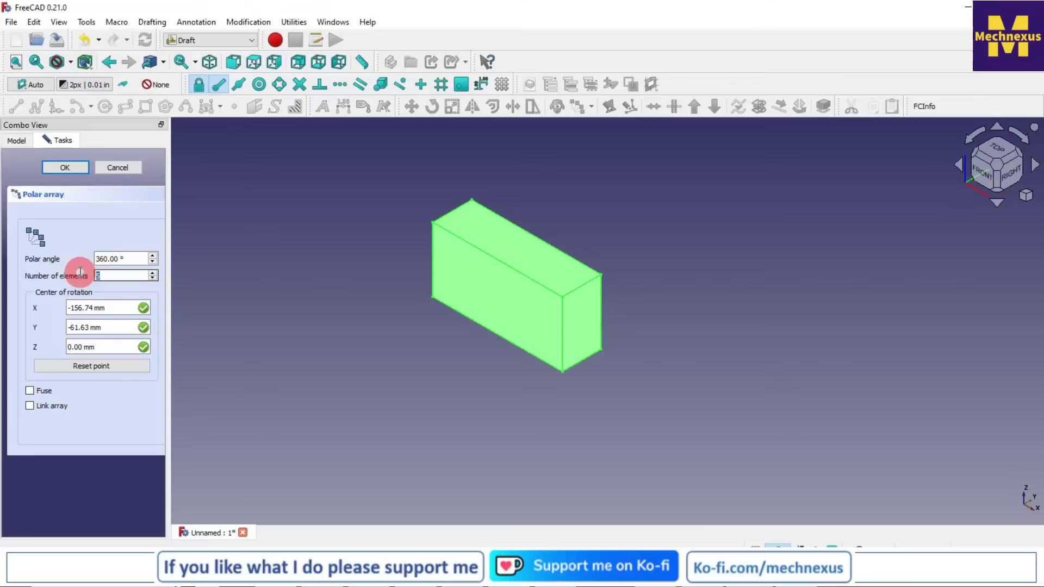
left_click(250, 243)
left_click(111, 274)
left_click_drag(111, 275, 81, 279)
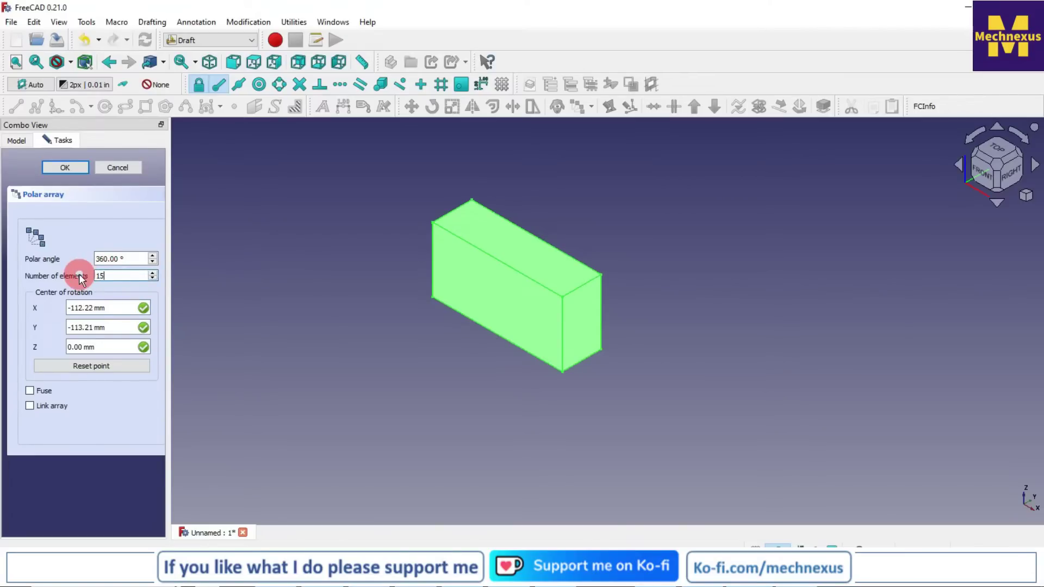
type("15")
left_click(186, 286)
left_click(118, 309)
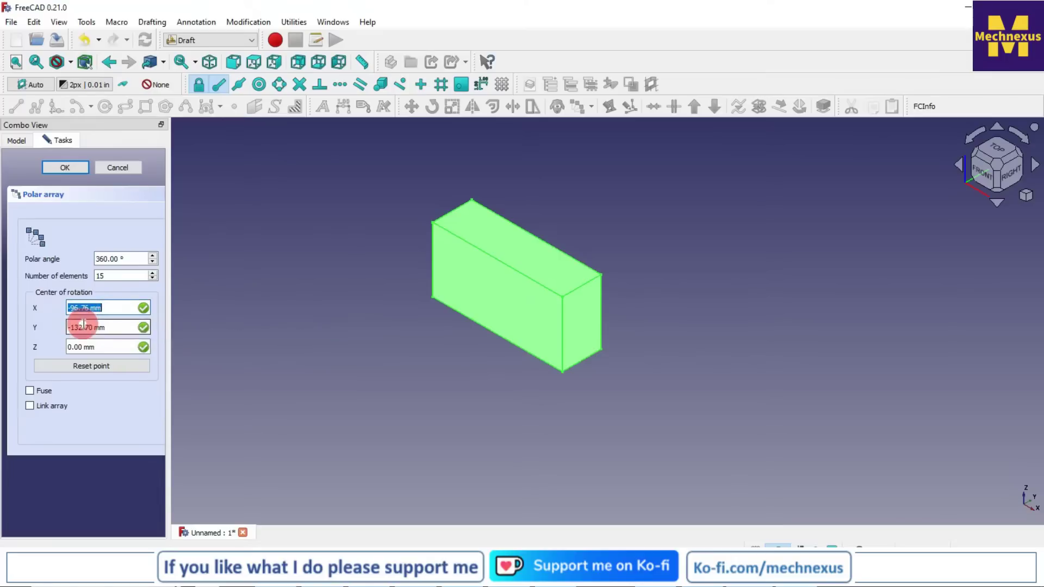
left_click(91, 373)
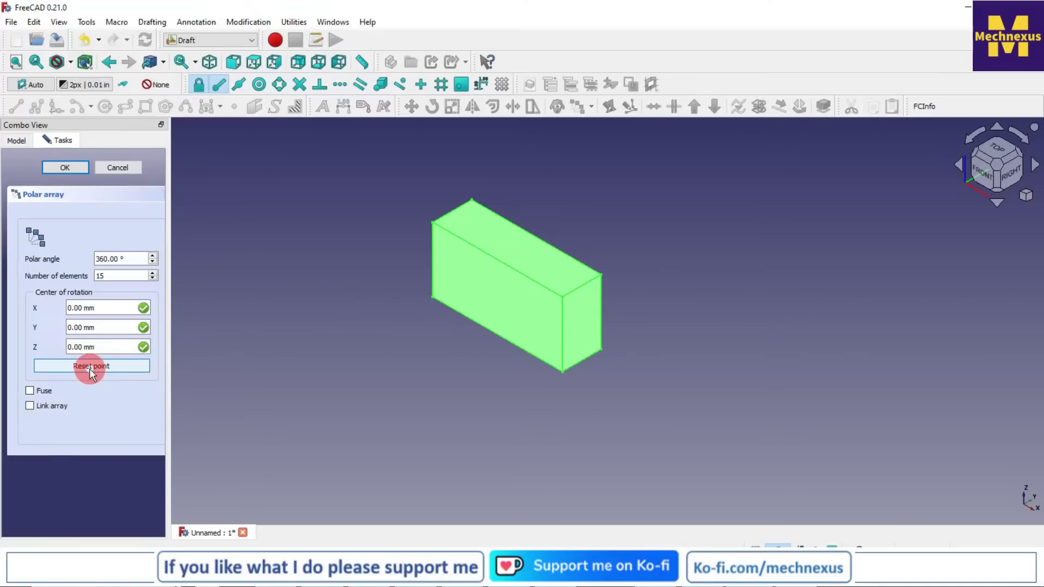
Create the polar array, orbit to view it, then expand Array and Body in the tree
key("Return")
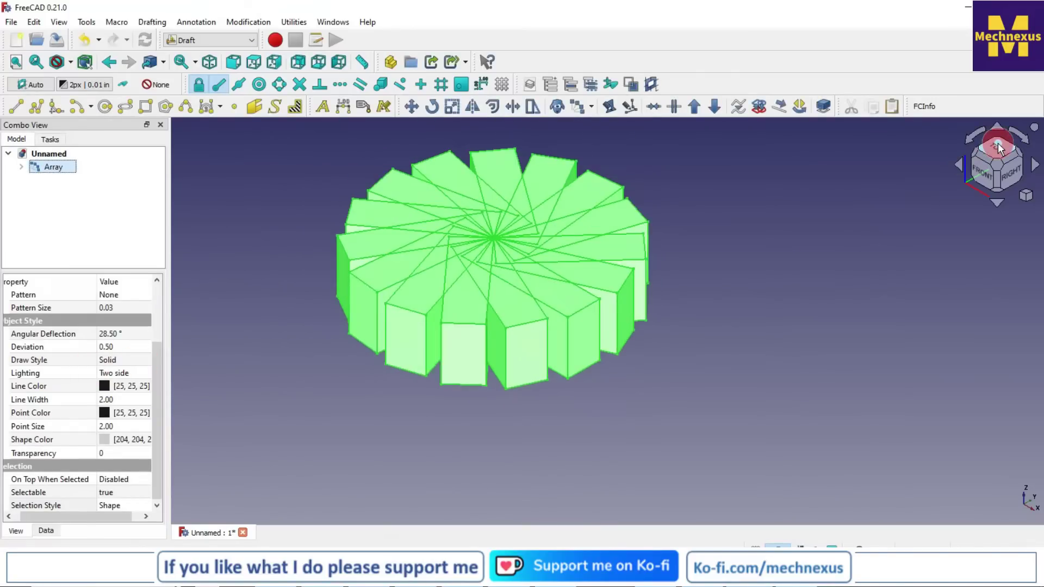
left_click(998, 144)
left_click(779, 263)
middle_click_drag(696, 419, 562, 401)
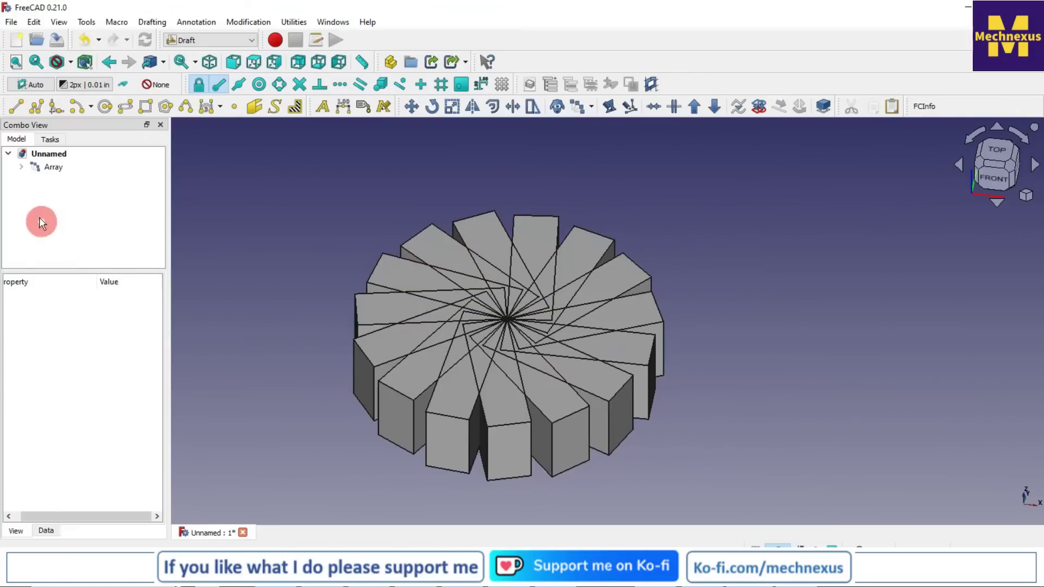
left_click(22, 167)
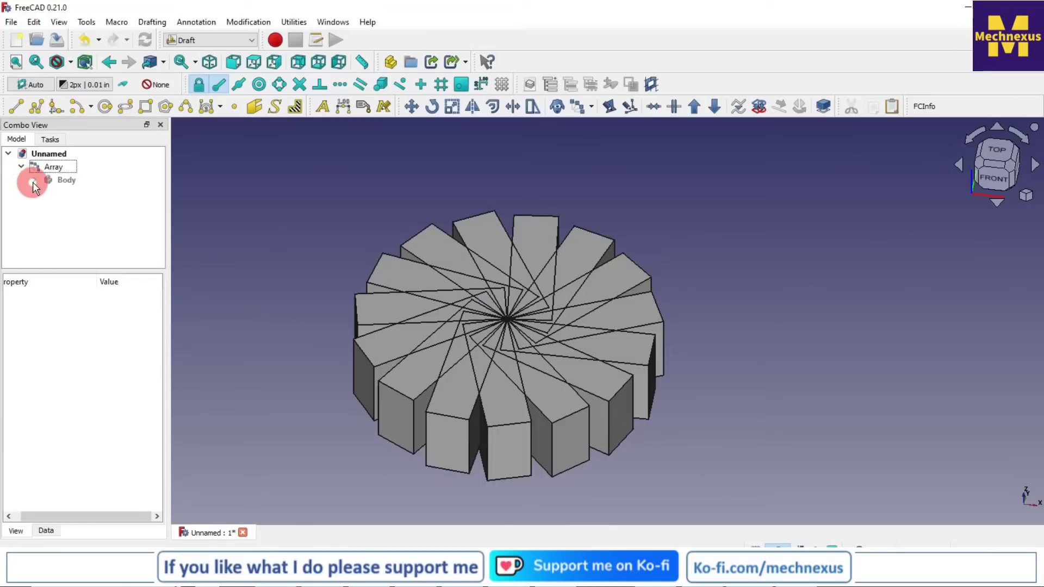
left_click(35, 180)
left_click(309, 228)
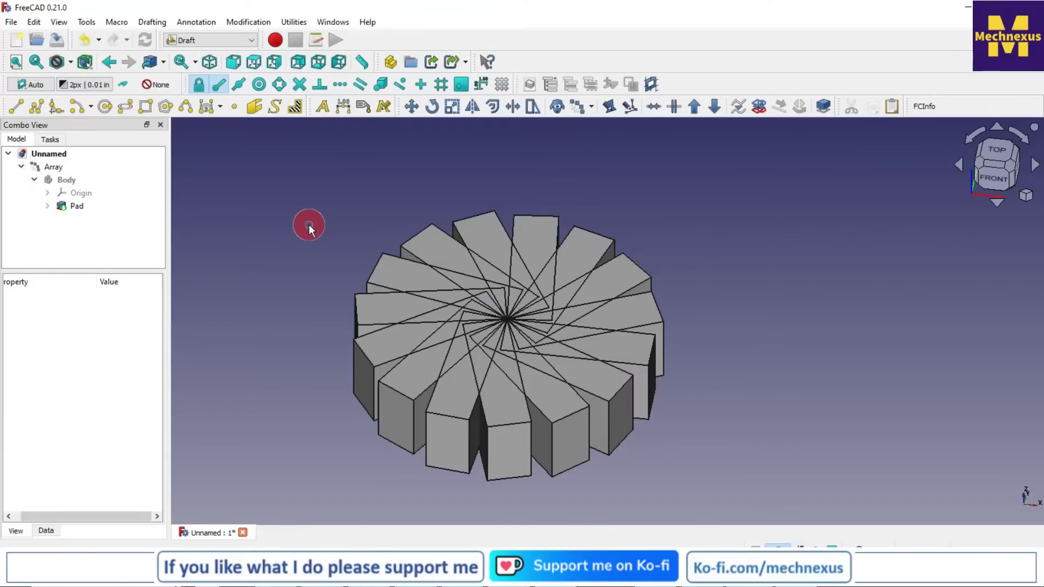
In the rectangle sketch, delete the corner-to-origin constraint and drag the rectangle right
double_click(82, 219)
scroll(515, 399, "up", 1)
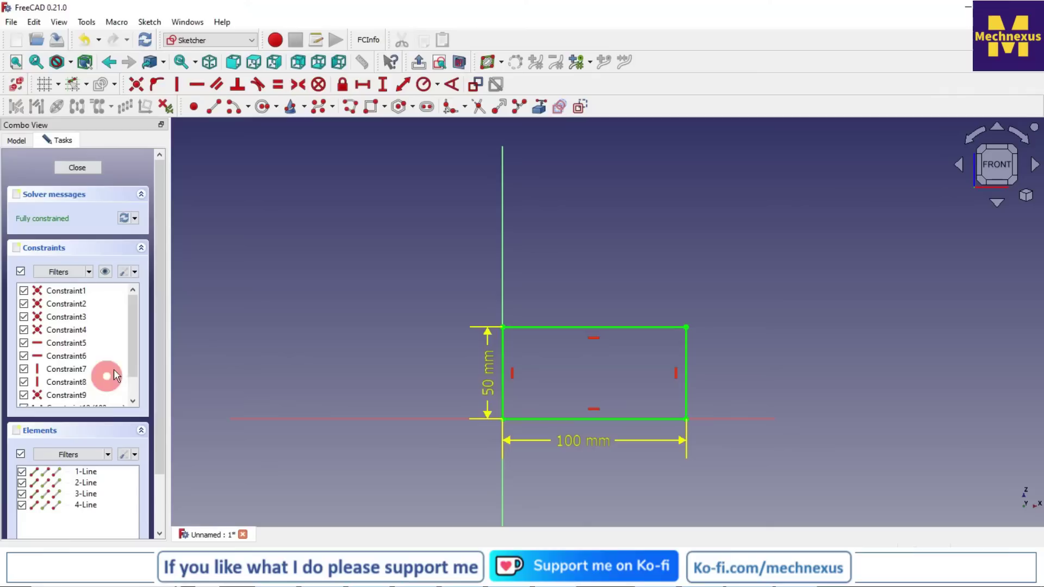
left_click(77, 400)
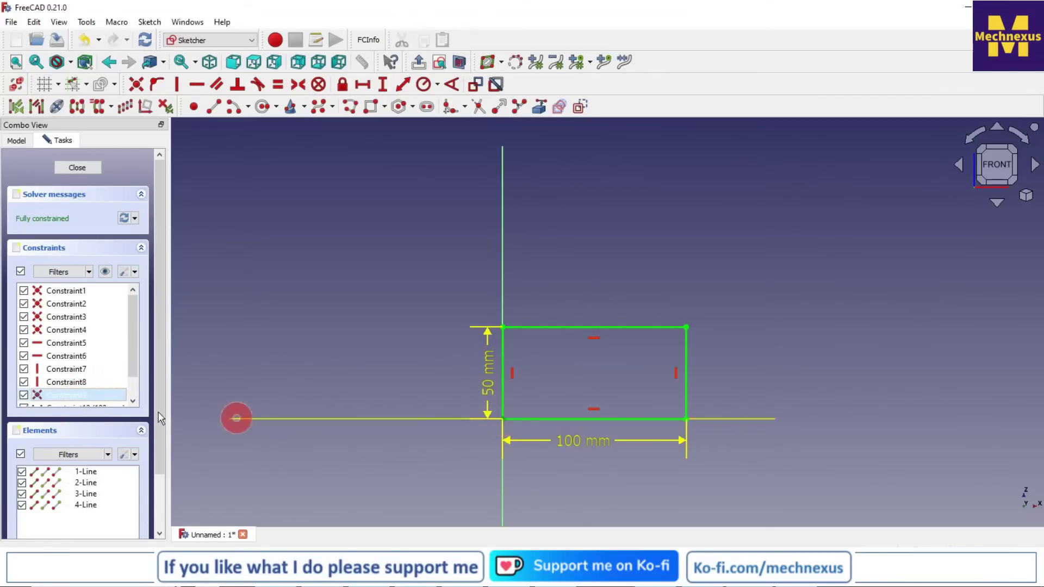
right_click(80, 401)
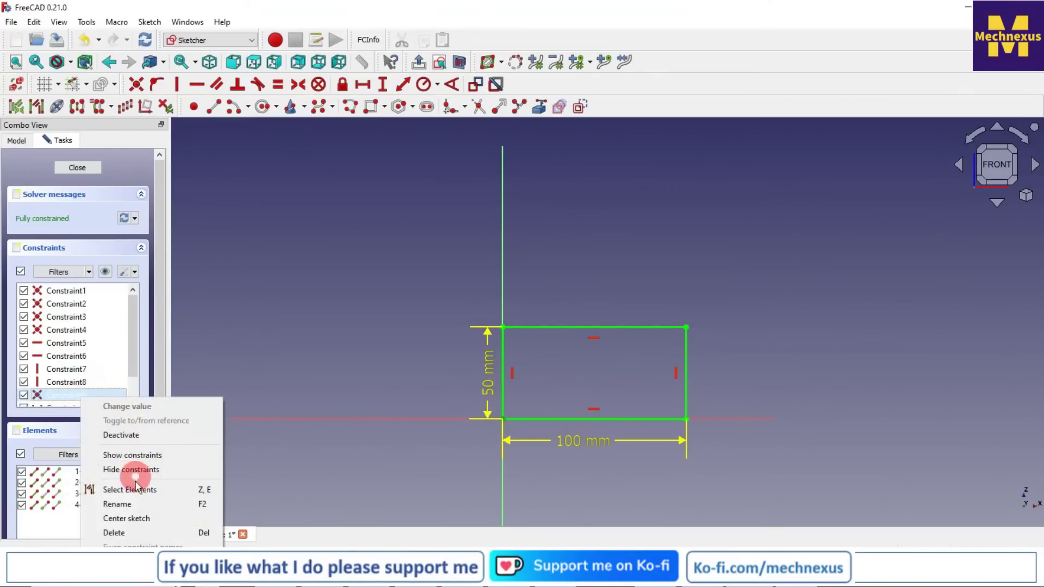
left_click(119, 532)
left_click(504, 418)
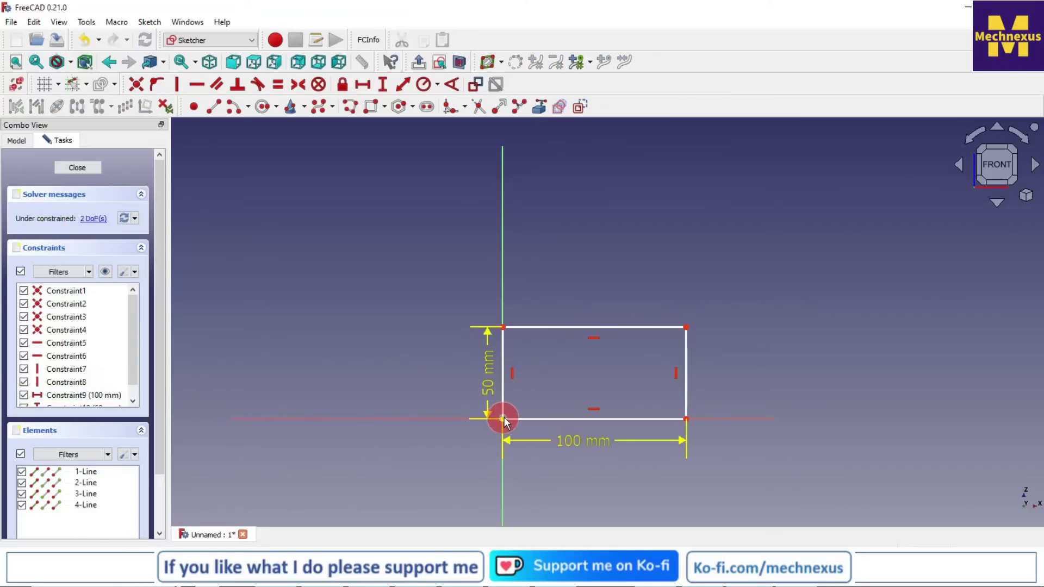
left_click_drag(503, 419, 781, 420)
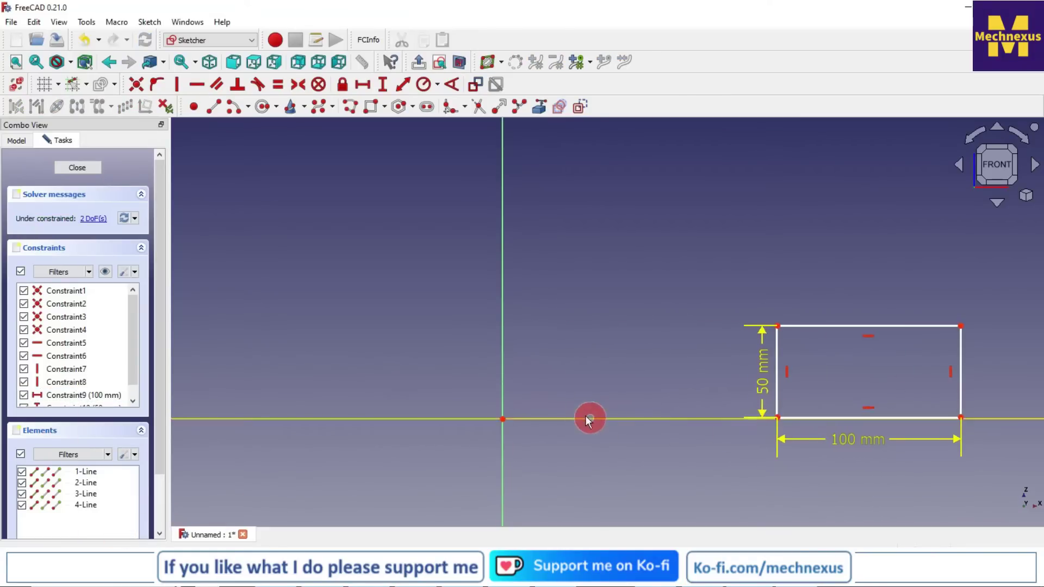
scroll(589, 419, "down", 1)
scroll(728, 447, "up", 1)
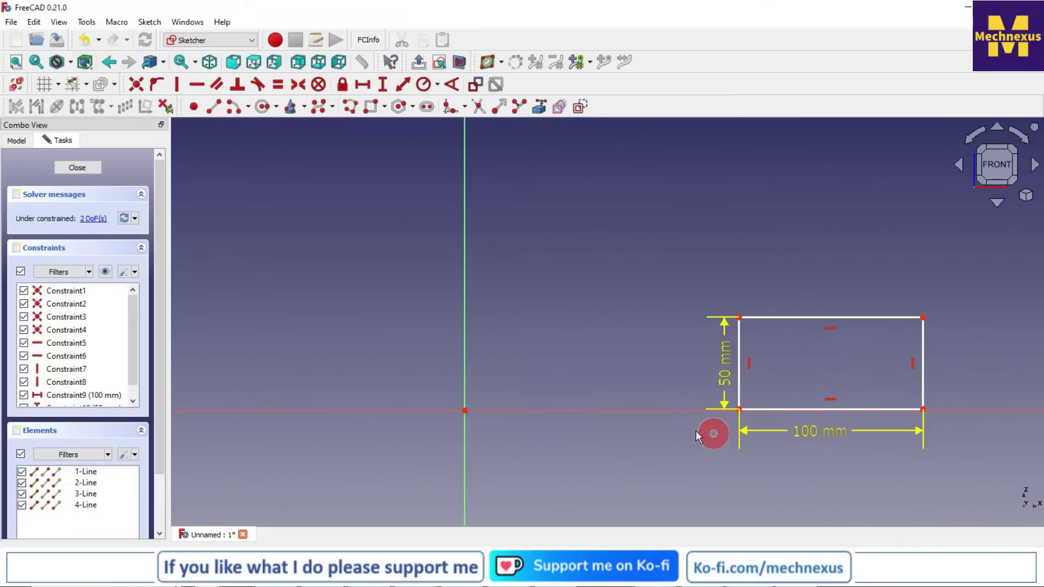
Make the rectangle's bottom-left corner horizontal with the origin
left_click(464, 412)
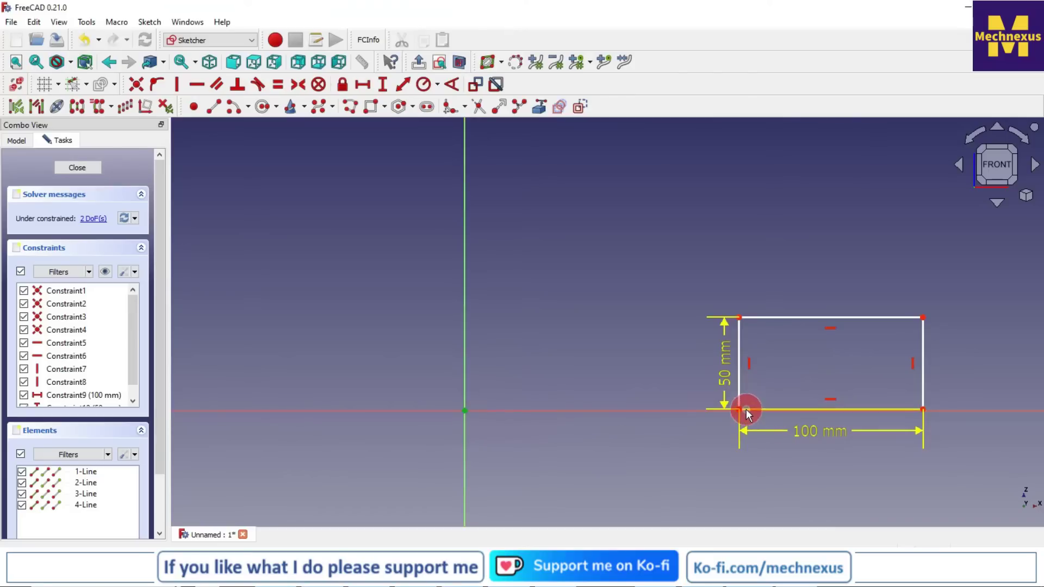
left_click_drag(740, 409, 760, 468)
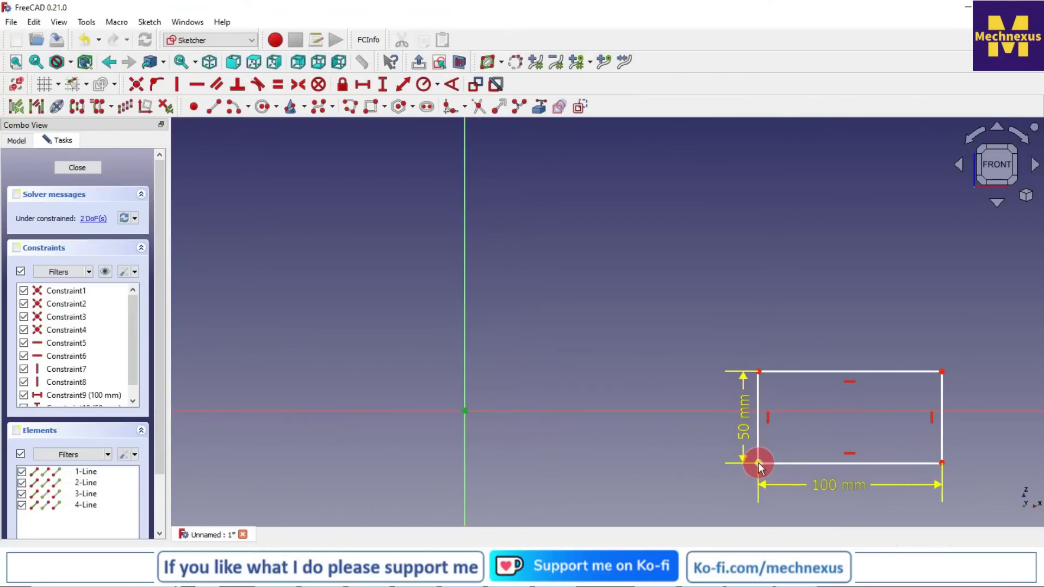
left_click(760, 468)
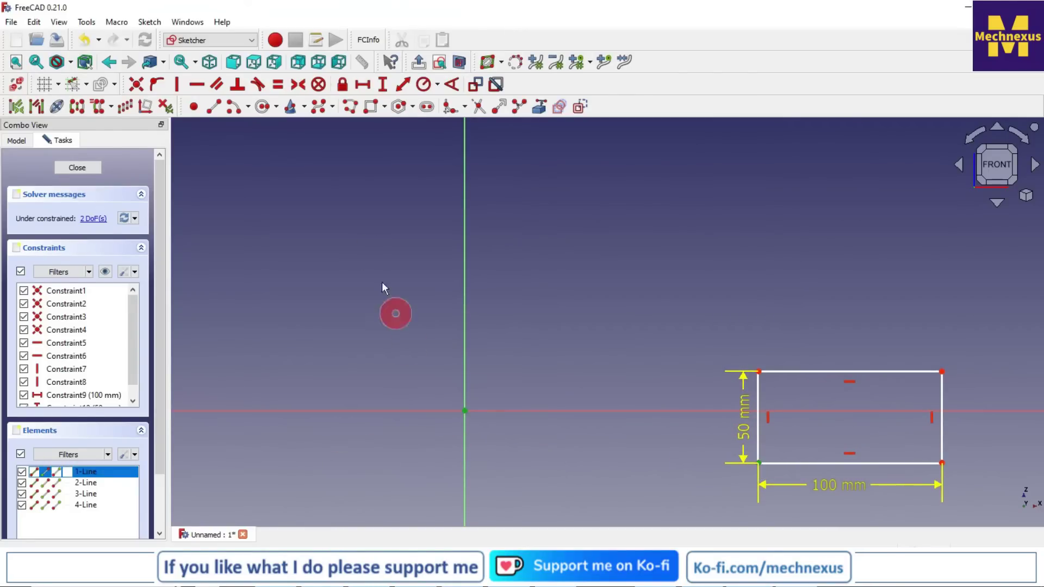
left_click(197, 86)
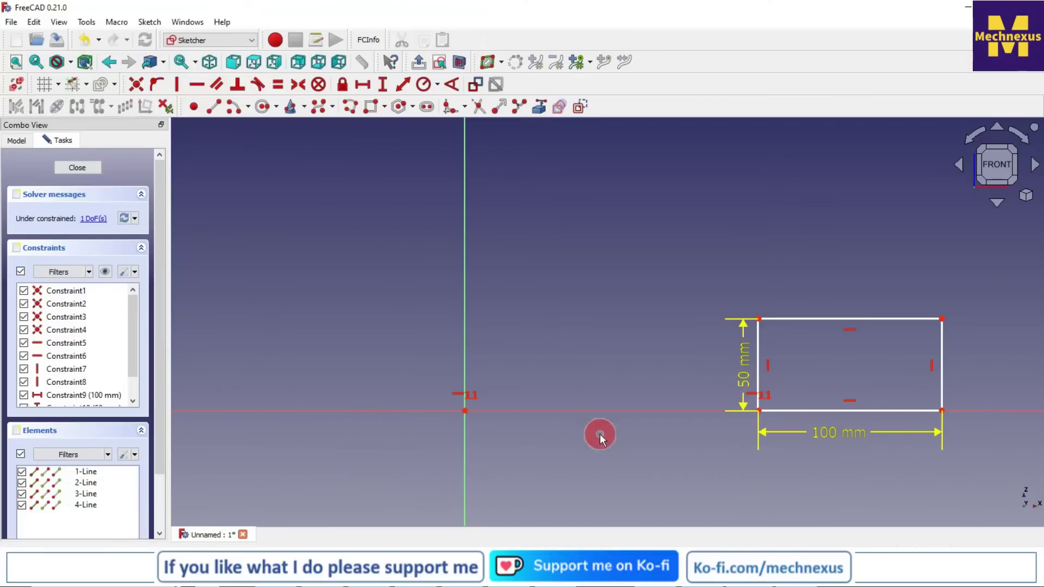
Add a 120 mm horizontal distance from origin to corner, then change it to 150 mm
left_click(465, 412)
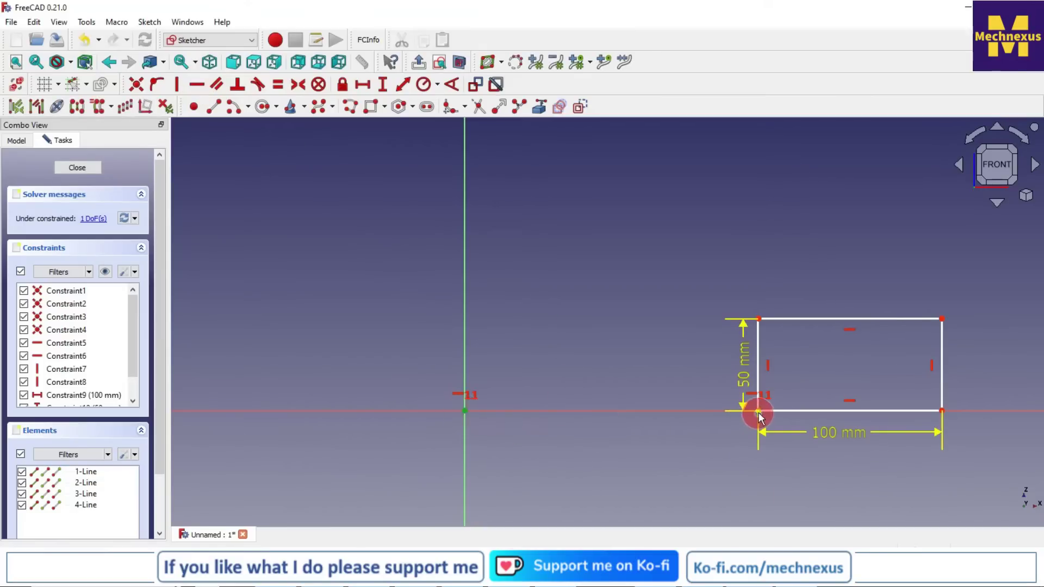
left_click(759, 411)
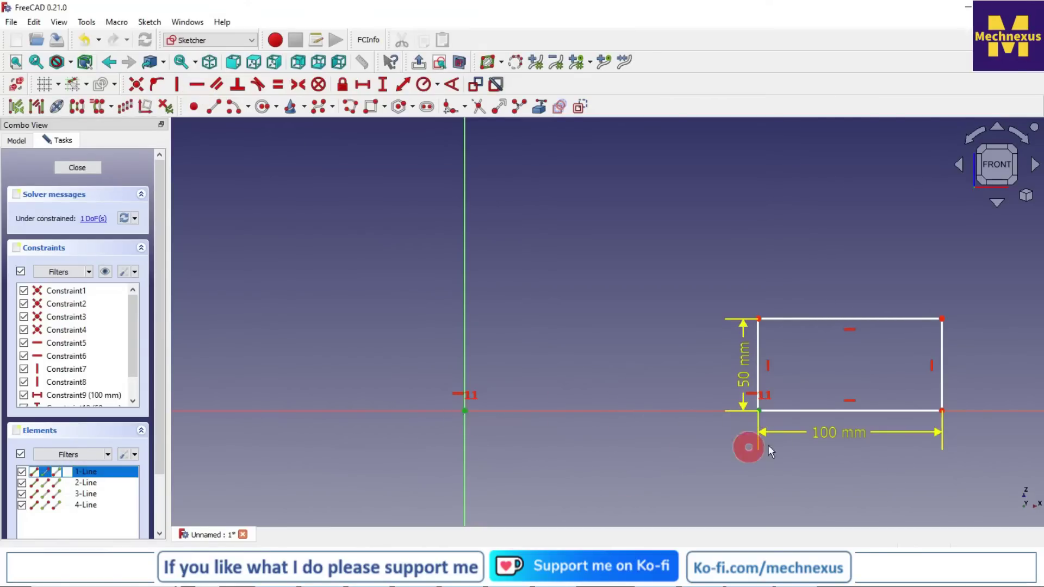
left_click(363, 86)
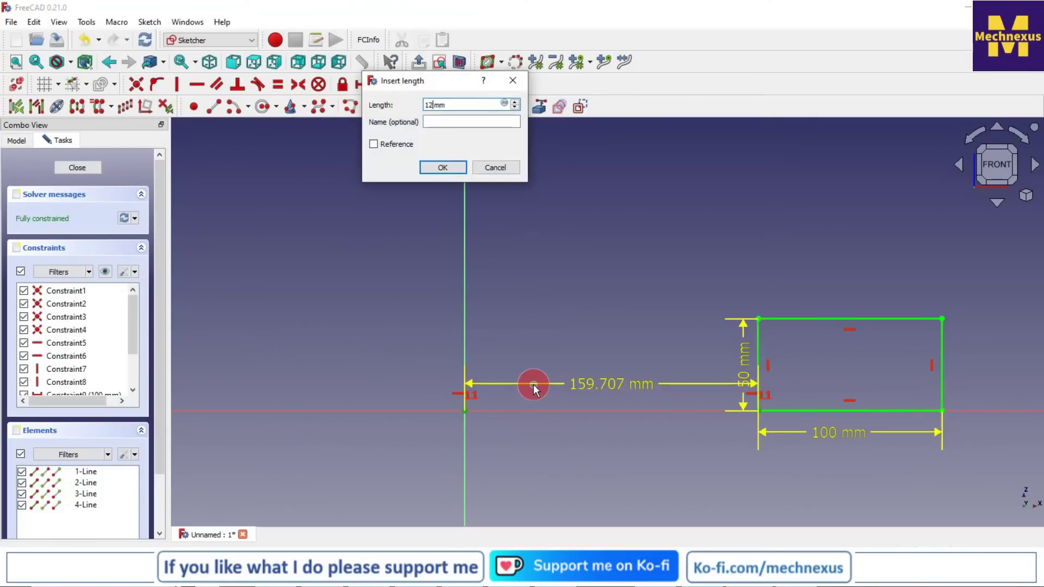
key("Return")
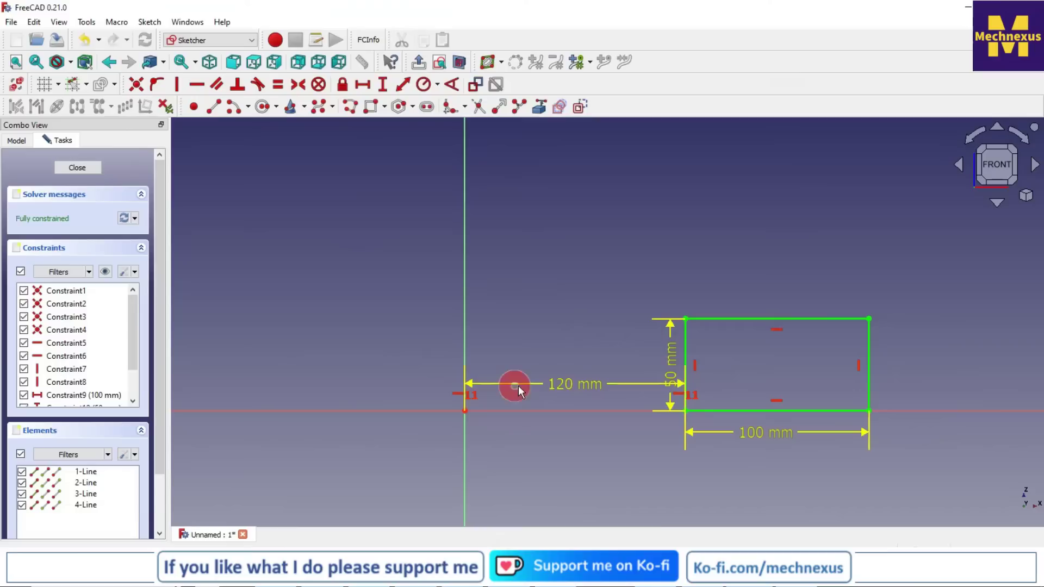
mouse_move(518, 386)
left_mouse_down()
mouse_move(573, 386)
mouse_move(565, 471)
left_mouse_up()
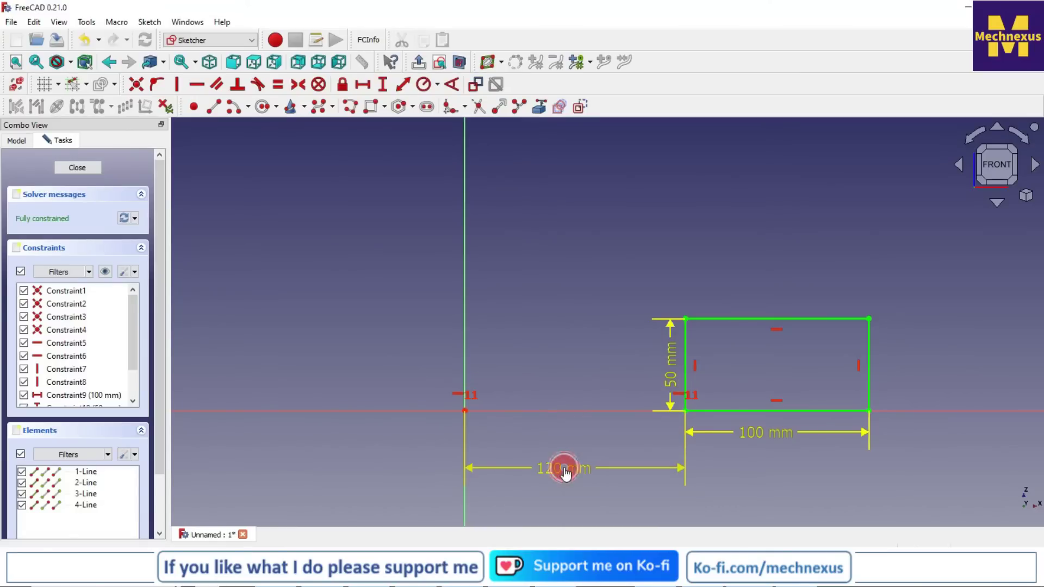
double_click(566, 471)
type("150")
key("Return")
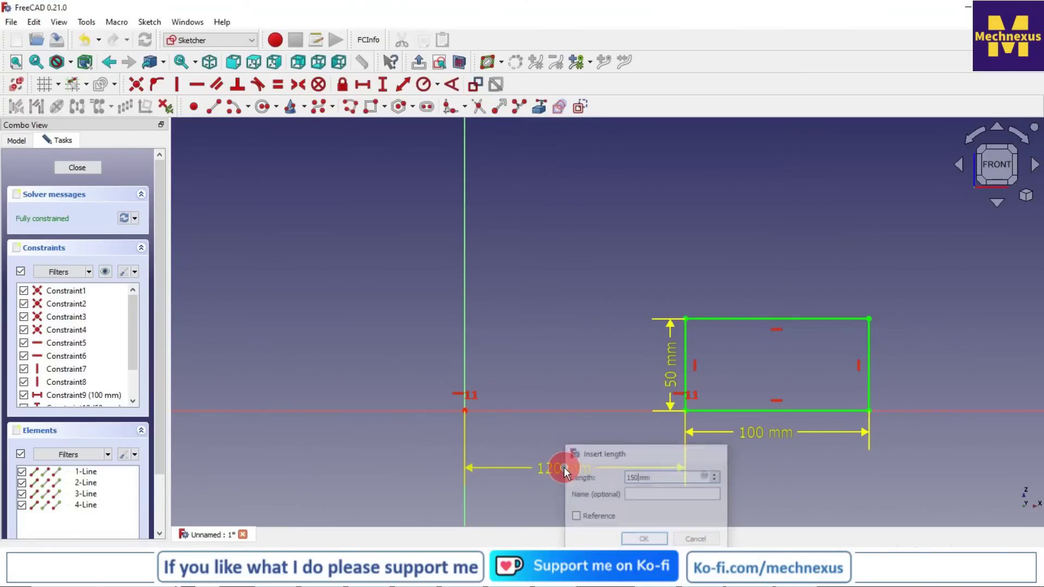
scroll(572, 374, "down", 3)
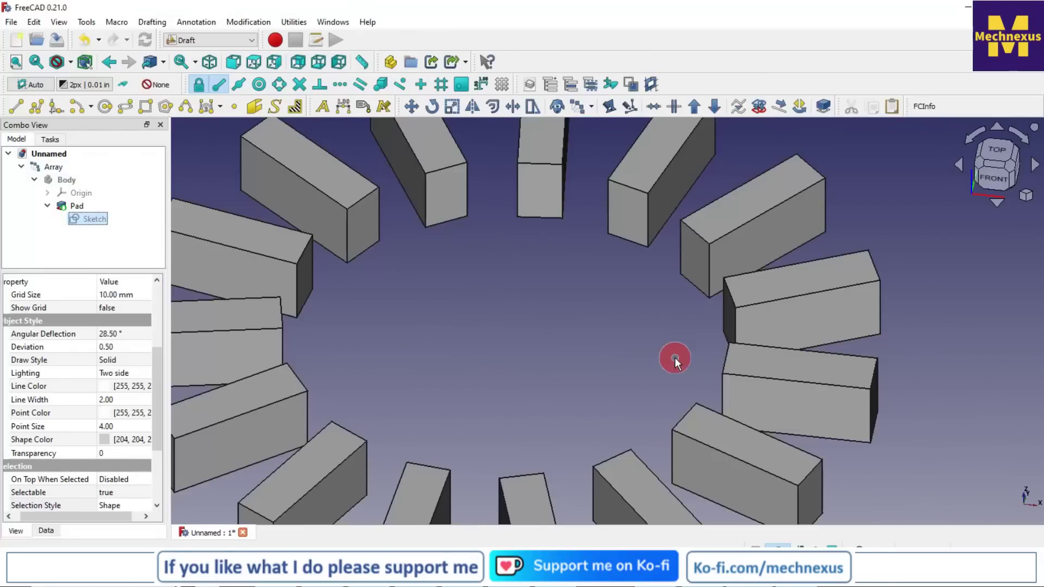
View the array from the top, reopen and close the sketch, then tilt to see the boxes' sides
scroll(674, 359, "down", 3)
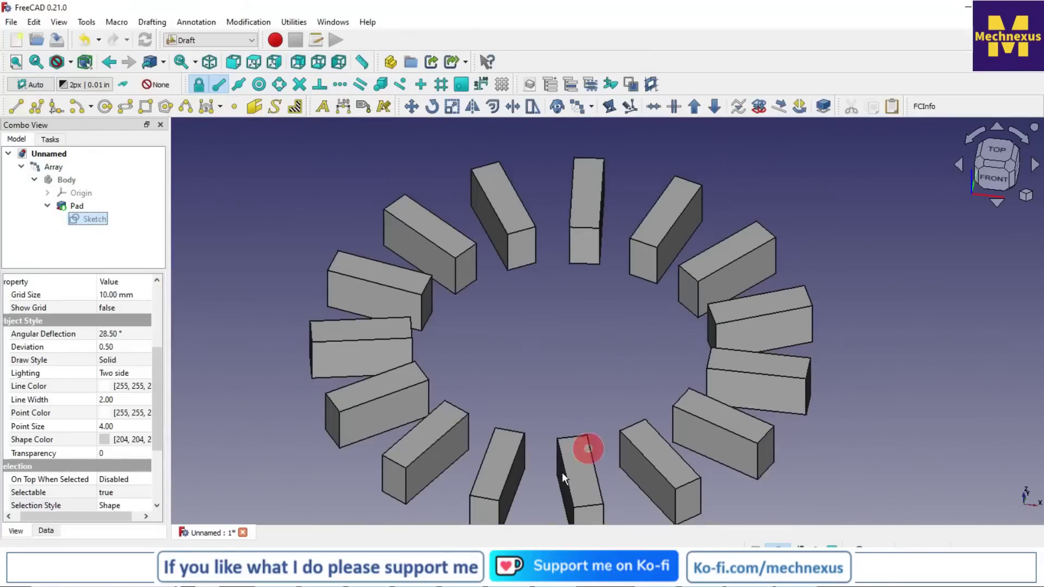
left_click(1006, 151)
scroll(700, 338, "down", 2)
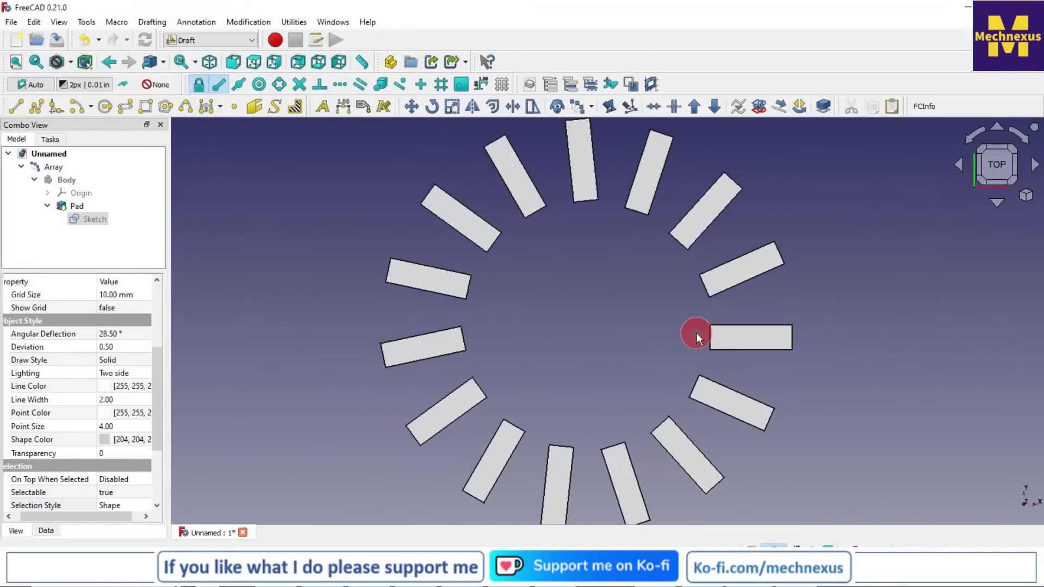
double_click(93, 218)
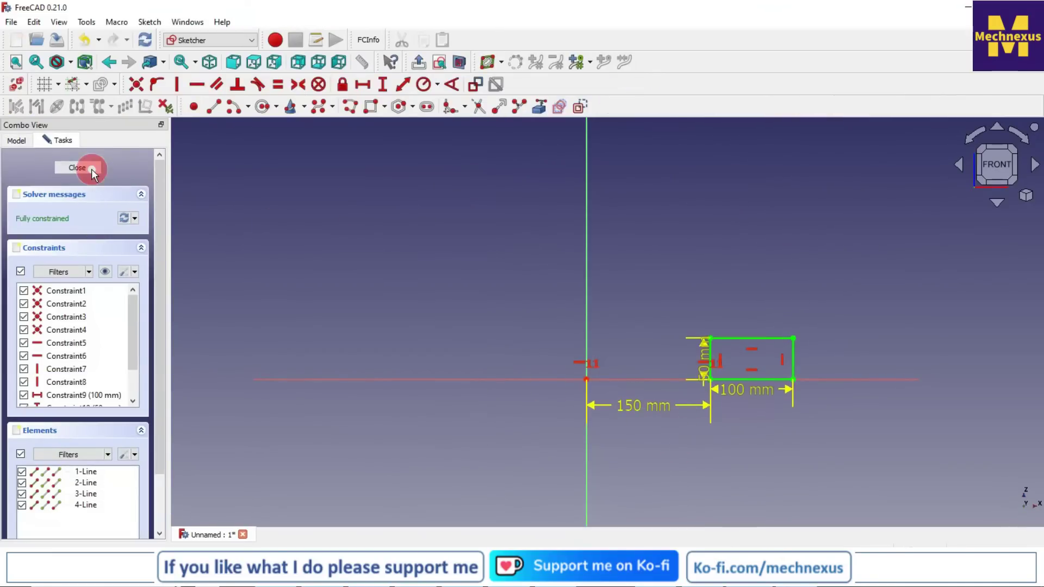
left_click(87, 167)
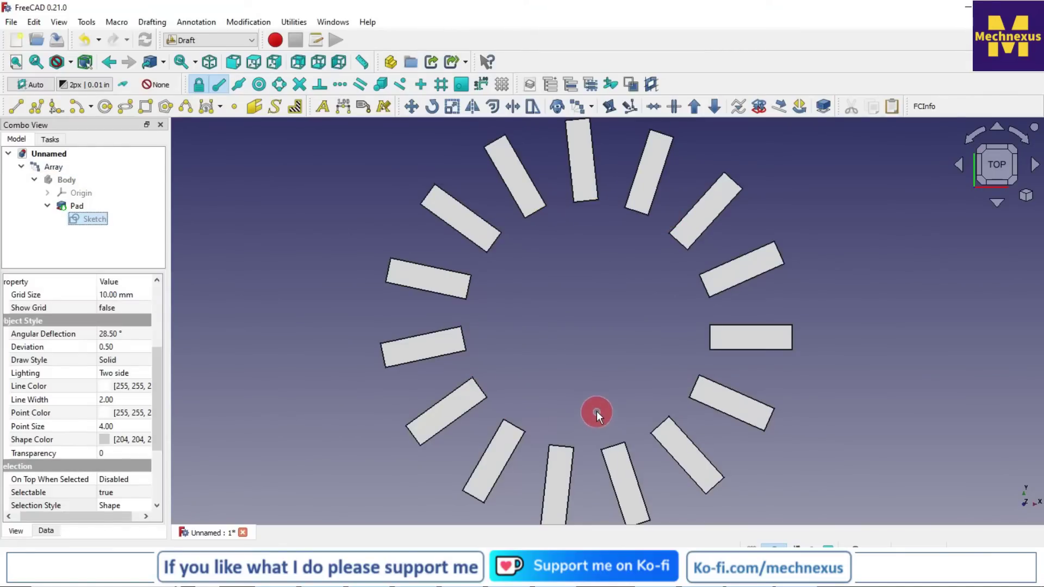
scroll(597, 410, "down", 3)
middle_click_drag(599, 411, 475, 335)
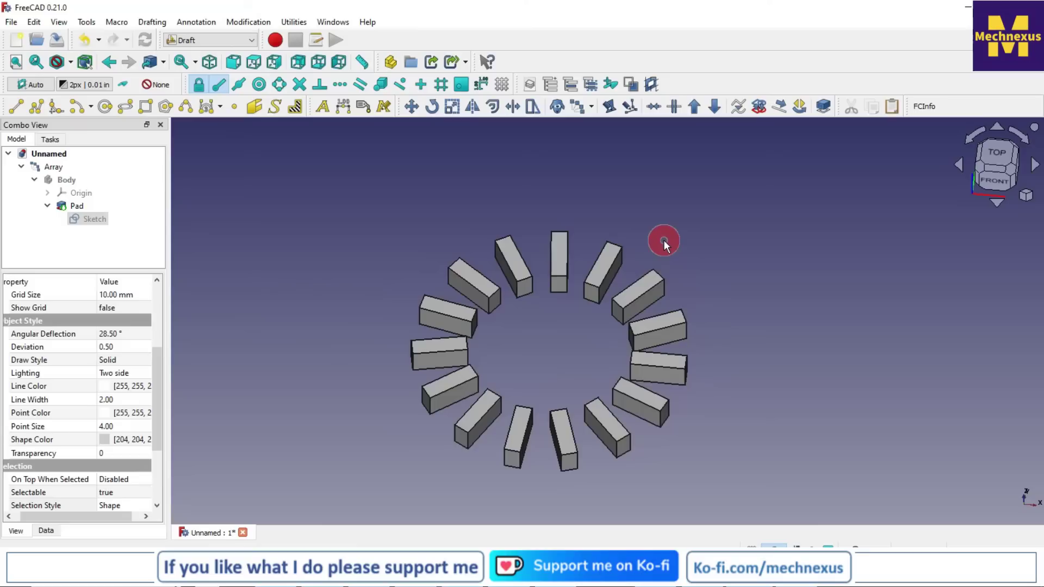
scroll(575, 405, "up", 1)
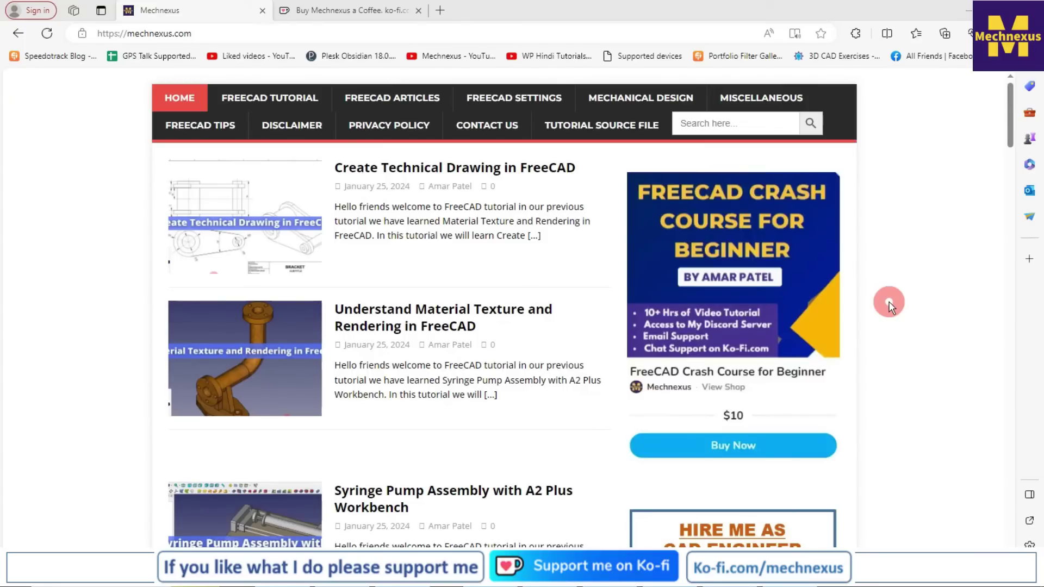
Scroll through the mechnexus.com article list, then switch to the 'Buy Mechnexus a Coffee' Ko-fi tab
scroll(889, 304, "down", 15)
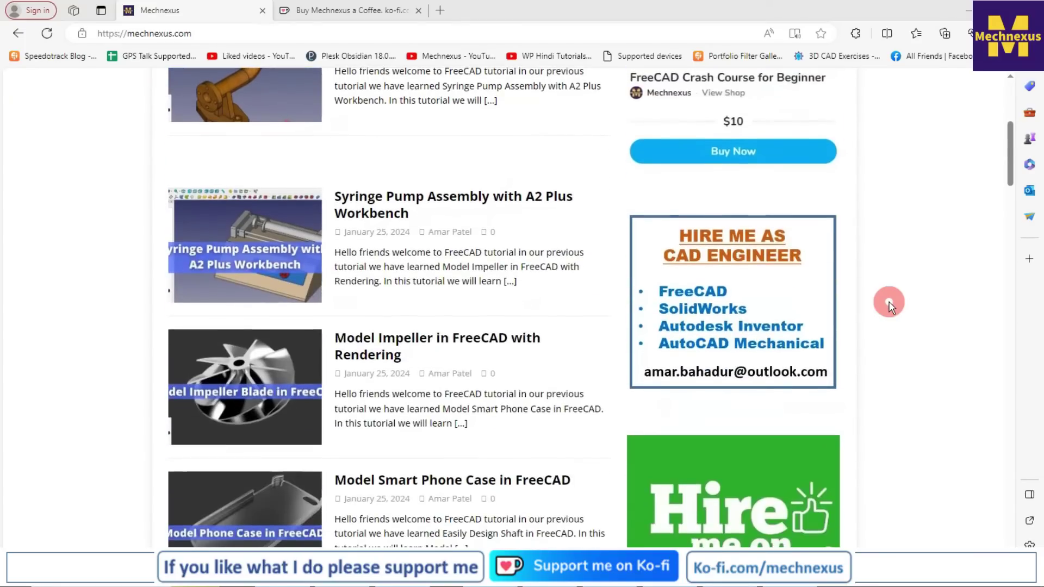
scroll(889, 305, "down", 6)
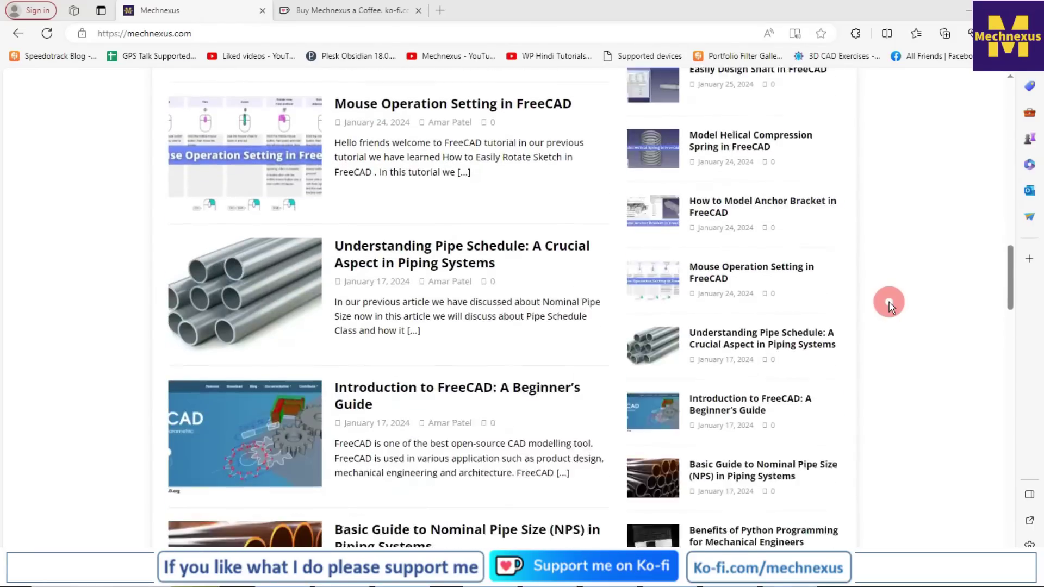
scroll(890, 304, "up", 5)
scroll(889, 305, "up", 18)
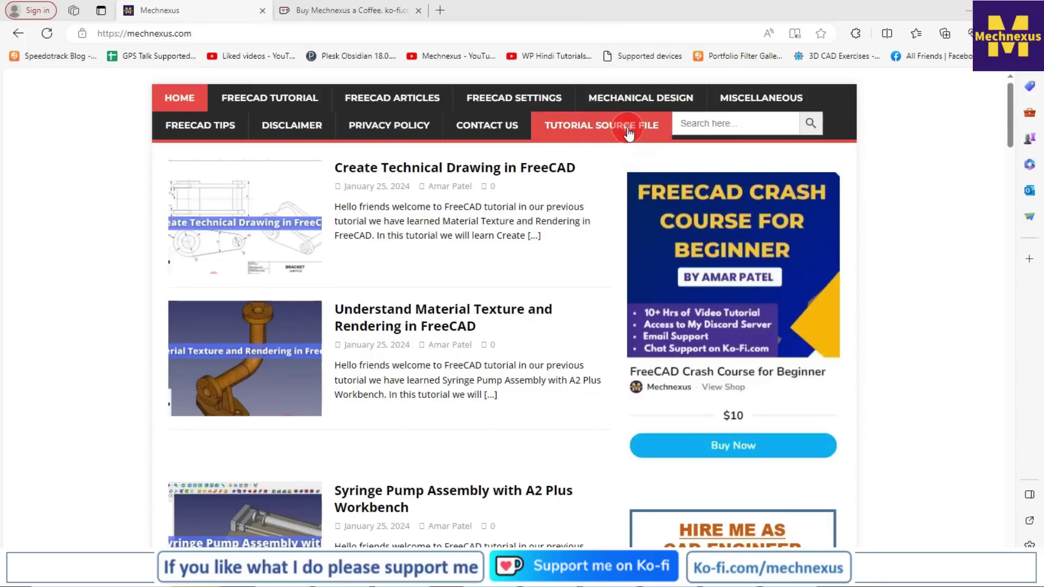
left_click(333, 11)
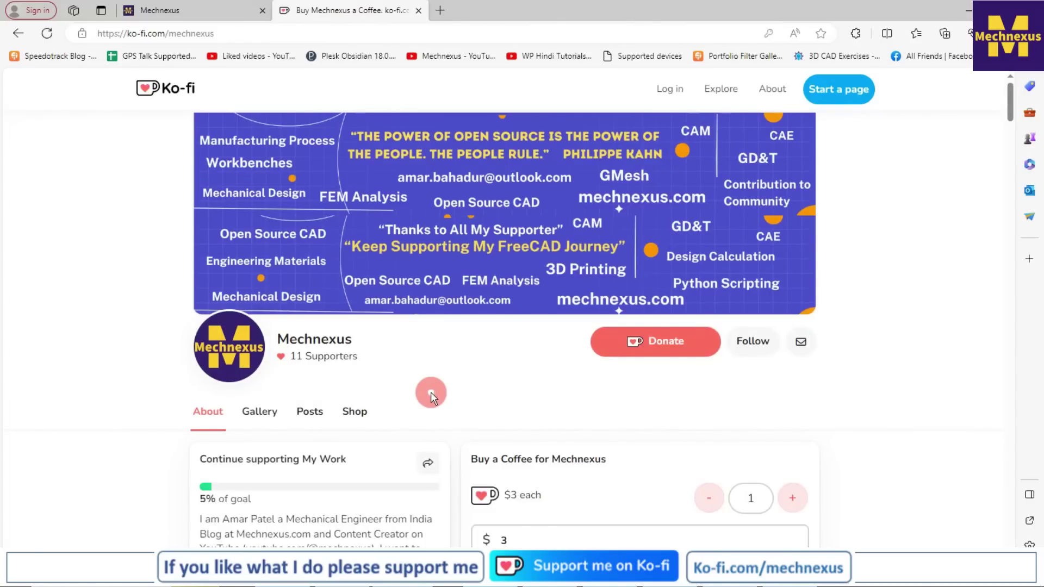
scroll(431, 393, "down", 3)
scroll(430, 392, "up", 3)
scroll(431, 389, "down", 3)
scroll(431, 390, "down", 1)
scroll(431, 390, "down", 2)
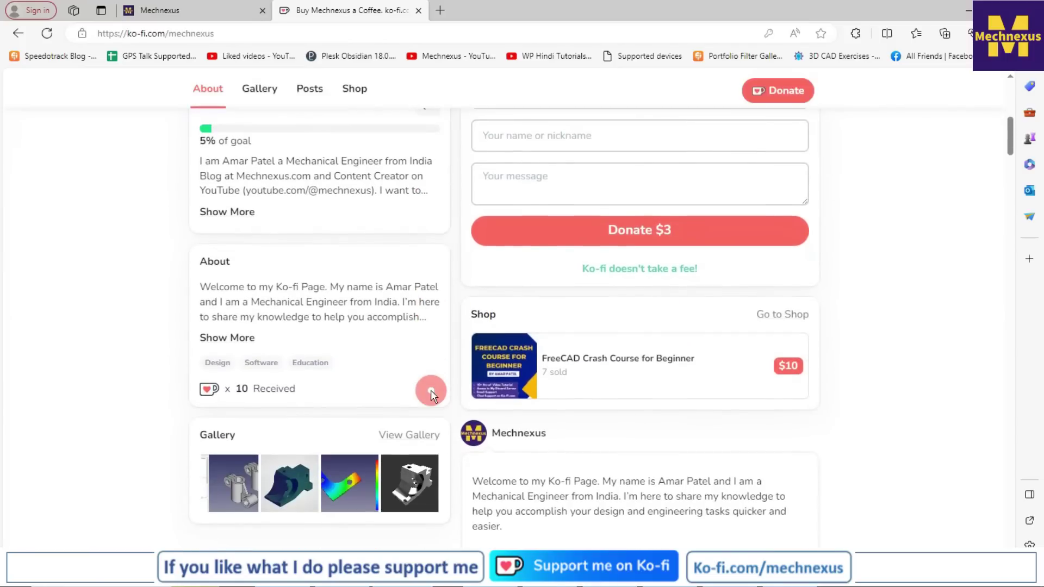
scroll(431, 390, "up", 6)
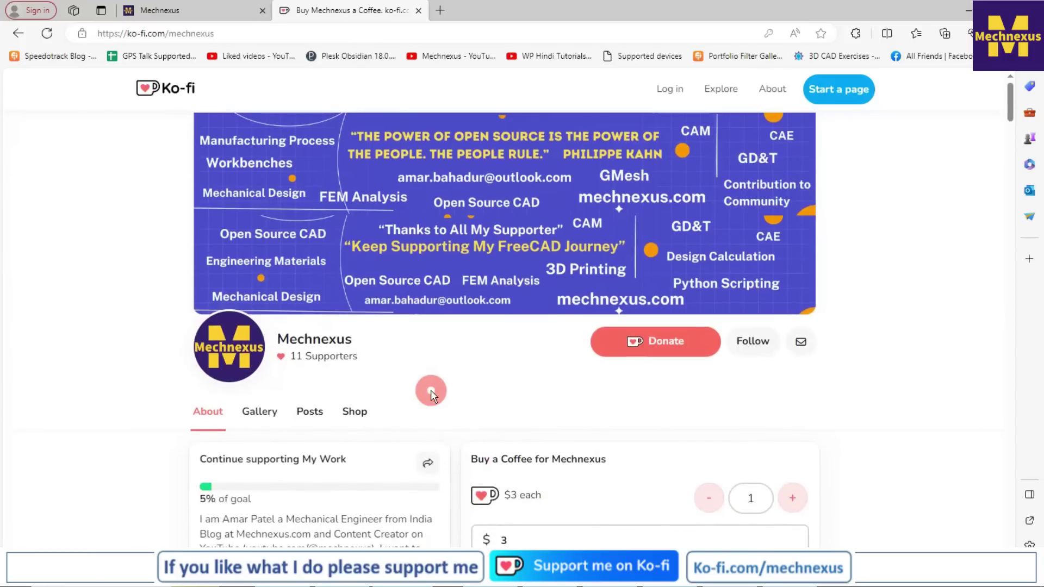